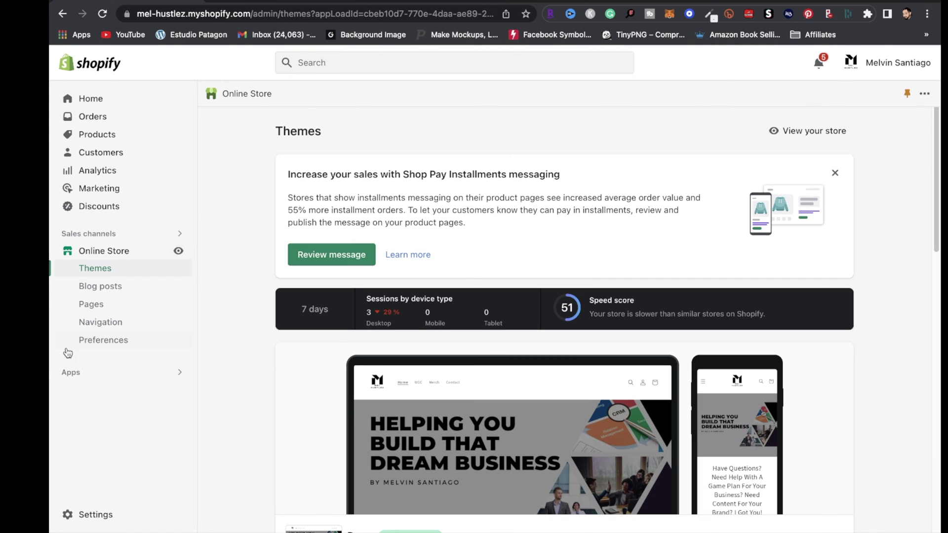
{"action": "left_click", "coordinate": [83, 516]}
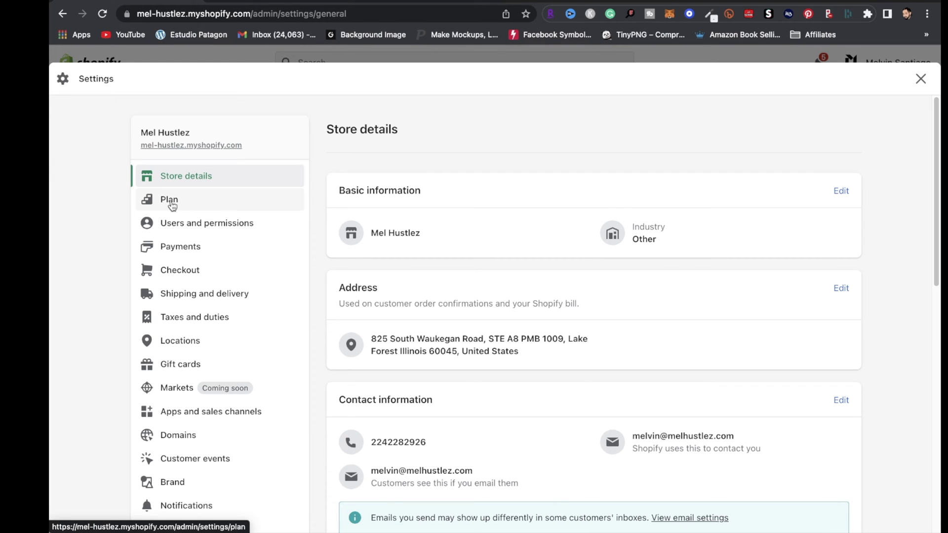
{"action": "left_click", "coordinate": [171, 202]}
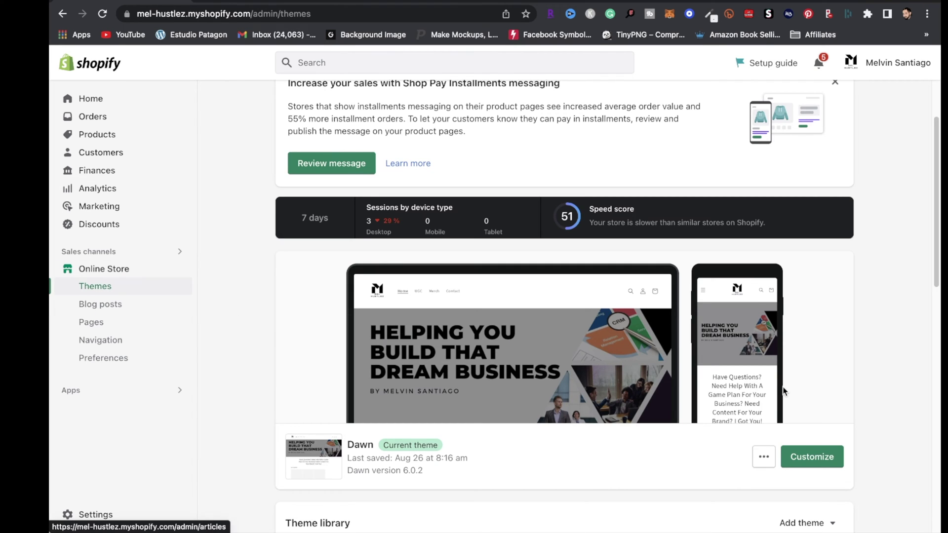
Open the Dawn theme editor, inspect the Header and Image banner settings, then dismiss Glorify's holiday popup.
{"action": "left_click", "coordinate": [832, 468]}
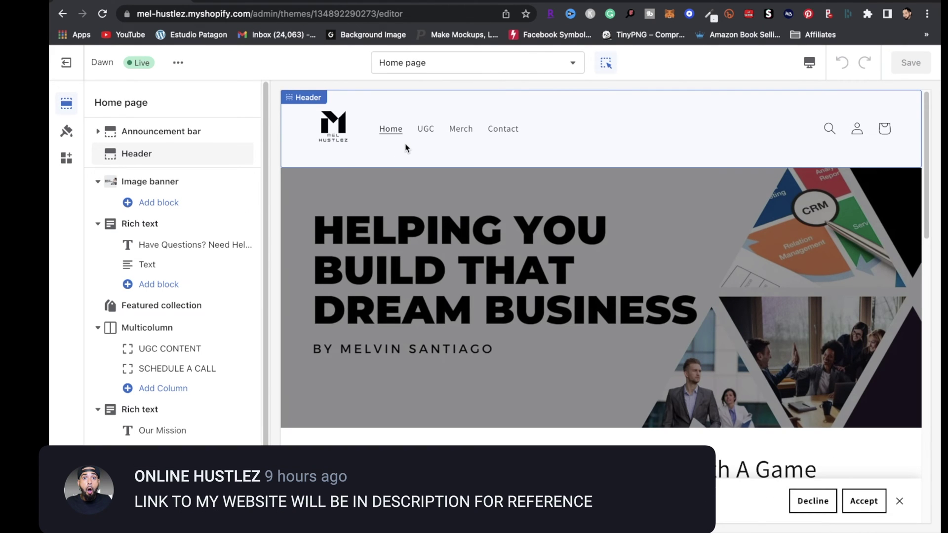
{"action": "left_click", "coordinate": [370, 145]}
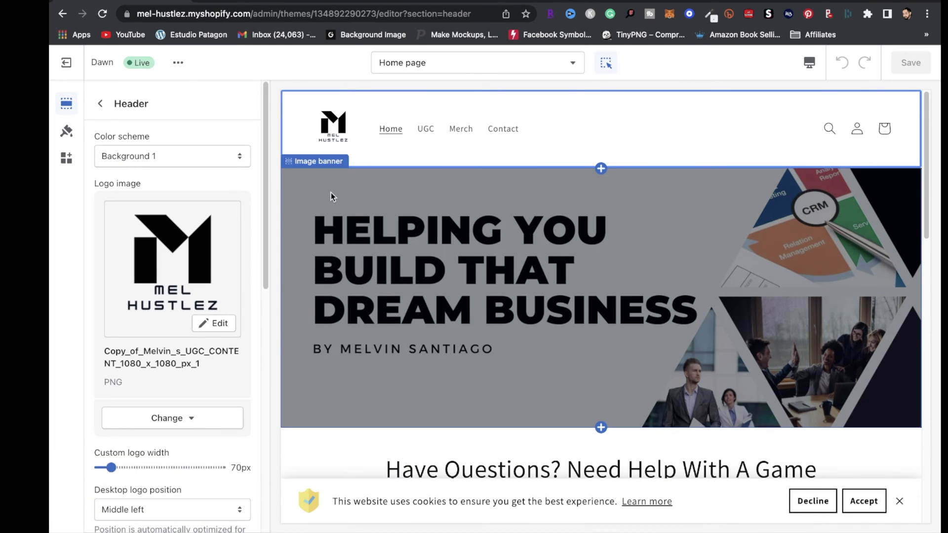
{"action": "left_click", "coordinate": [330, 196]}
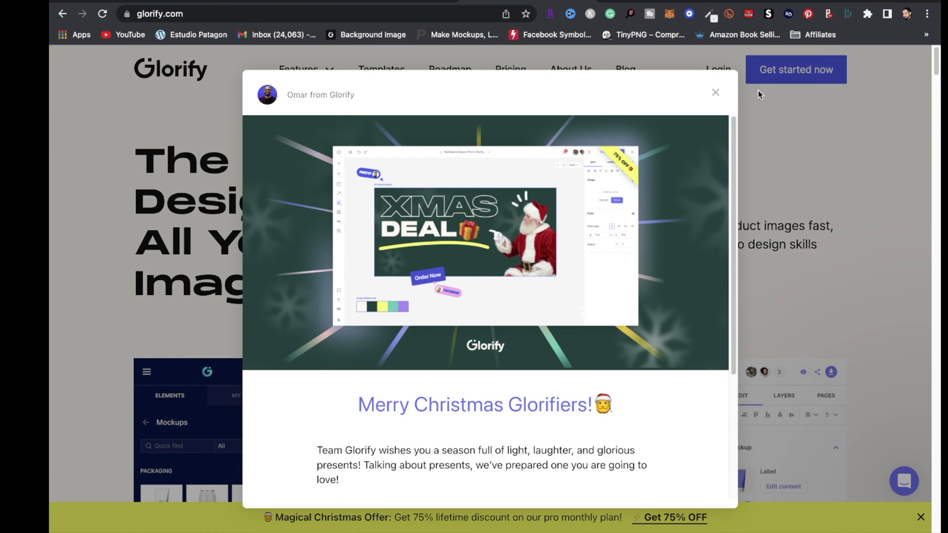
{"action": "left_click", "coordinate": [757, 89]}
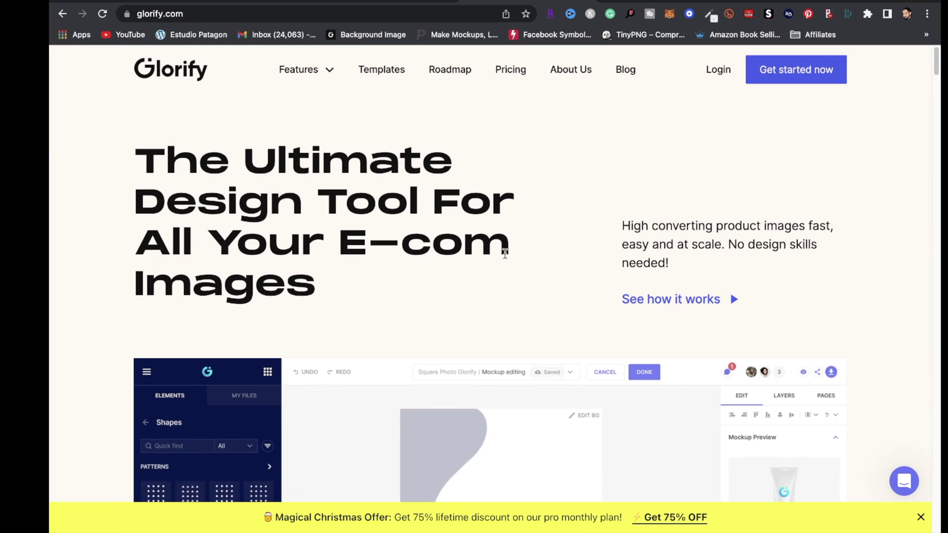
Scroll through Glorify's homepage, then view Canva's homepage and dismiss its cash-back popup.
{"action": "scroll", "coordinate": [433, 365], "scroll_direction": "down", "scroll_amount": 3}
{"action": "scroll", "coordinate": [433, 365], "scroll_direction": "down", "scroll_amount": 2}
{"action": "scroll", "coordinate": [433, 366], "scroll_direction": "down", "scroll_amount": 2}
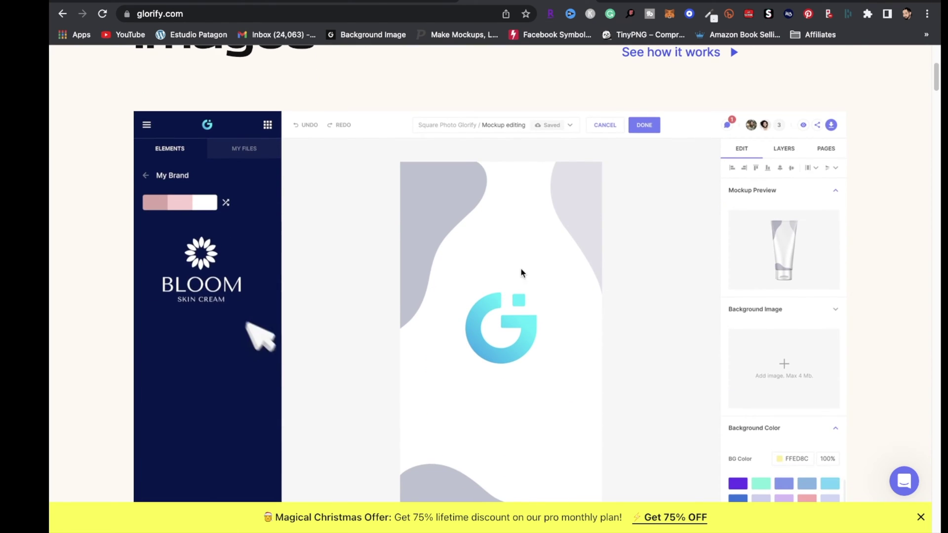
{"action": "scroll", "coordinate": [428, 211], "scroll_direction": "down", "scroll_amount": 6}
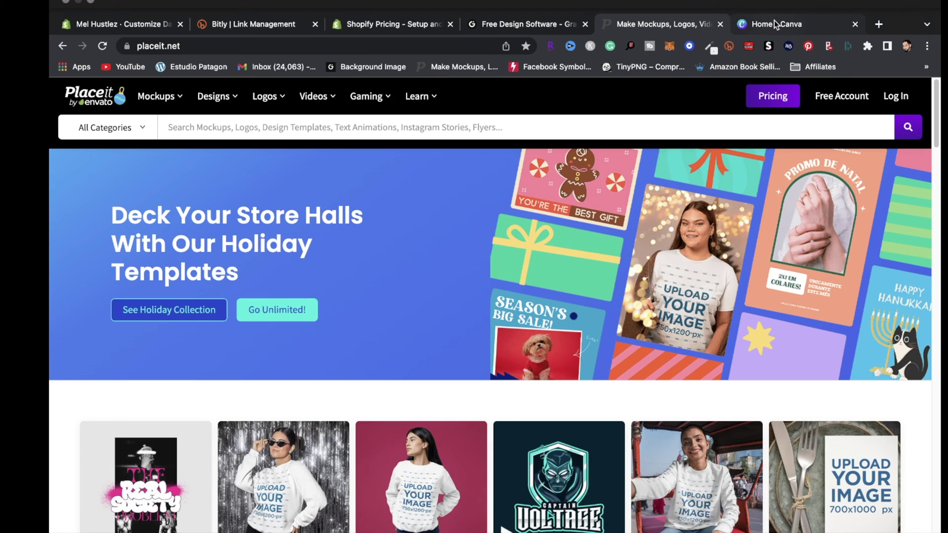
{"action": "left_click", "coordinate": [774, 22]}
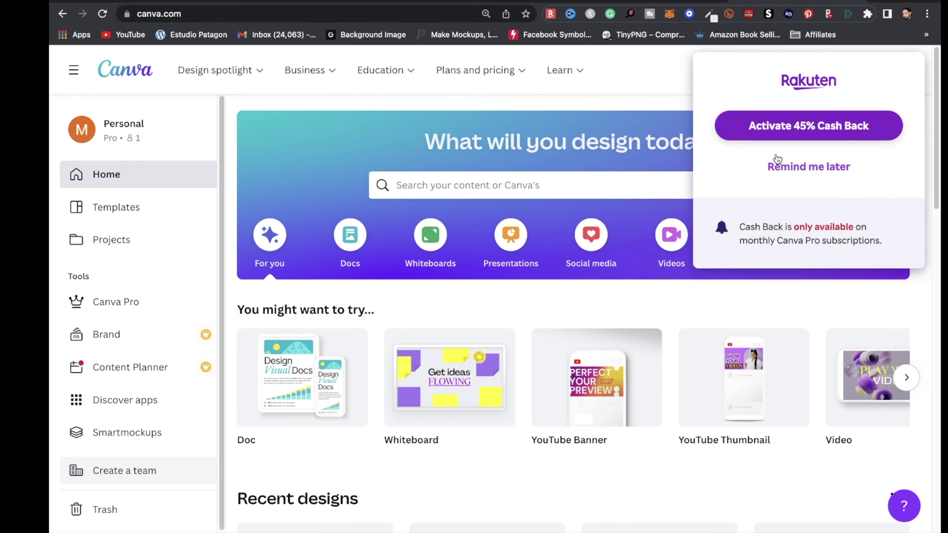
{"action": "left_click", "coordinate": [776, 198]}
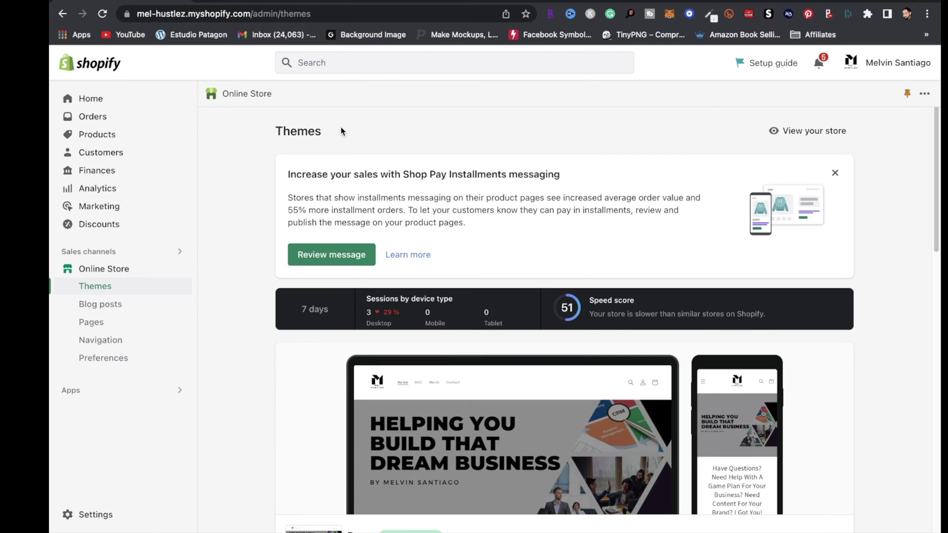
Search installed apps for 'PRINTFUL', clear the search, and launch Printful: Print on Demand.
{"action": "left_click", "coordinate": [107, 389]}
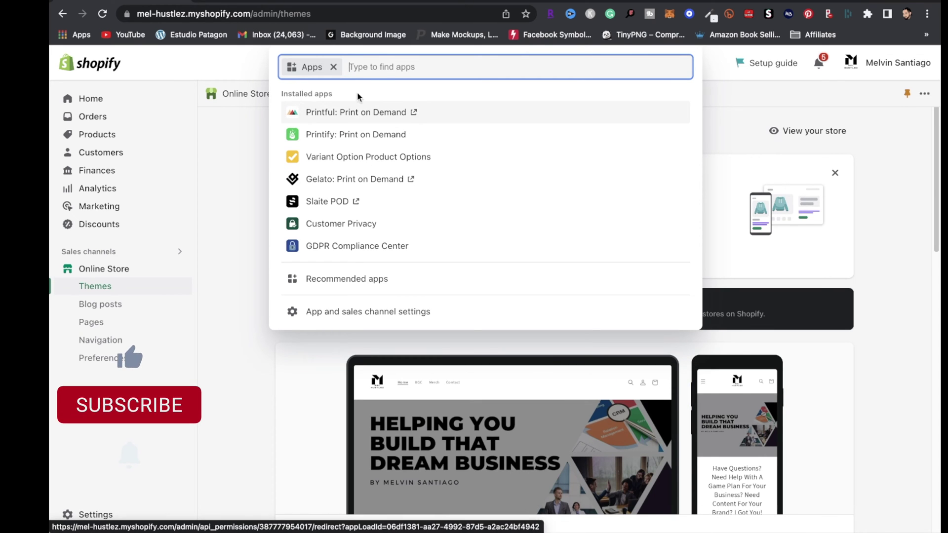
{"action": "type", "text": "PRINTFUL"}
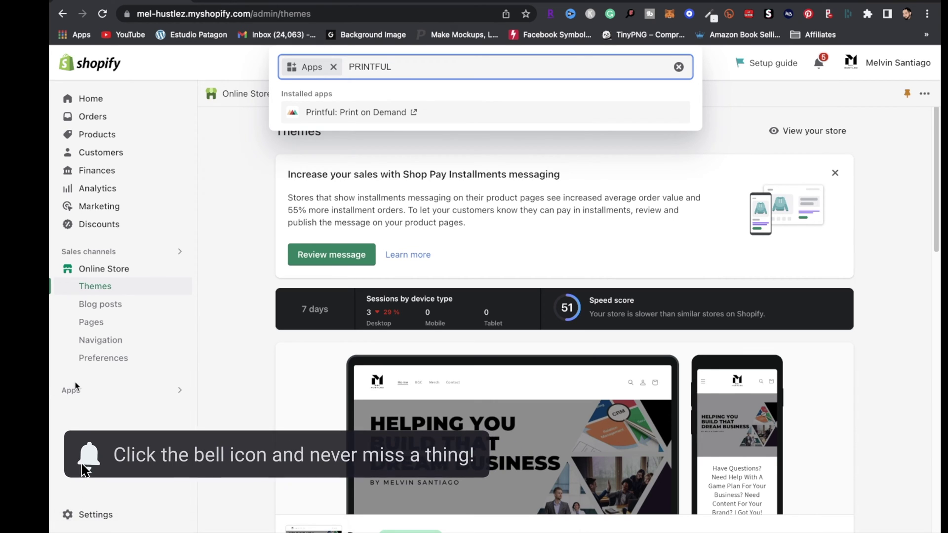
{"action": "key", "text": "super+a"}
{"action": "key", "text": "BackSpace"}
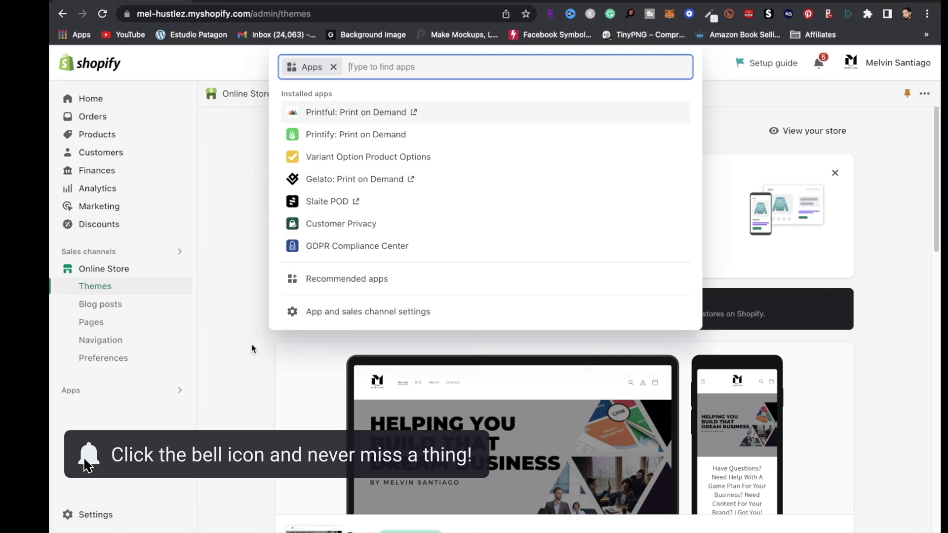
{"action": "left_click", "coordinate": [335, 114]}
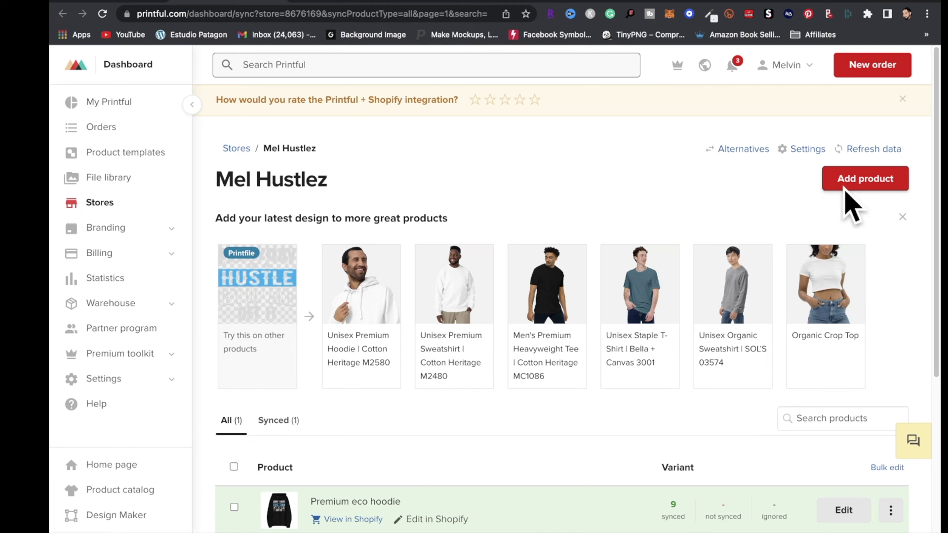
Add a new product from Men's clothing > Hoodies, choosing the Premium Eco Hoodie.
{"action": "left_click", "coordinate": [878, 189]}
{"action": "scroll", "coordinate": [227, 254], "scroll_direction": "down", "scroll_amount": 1}
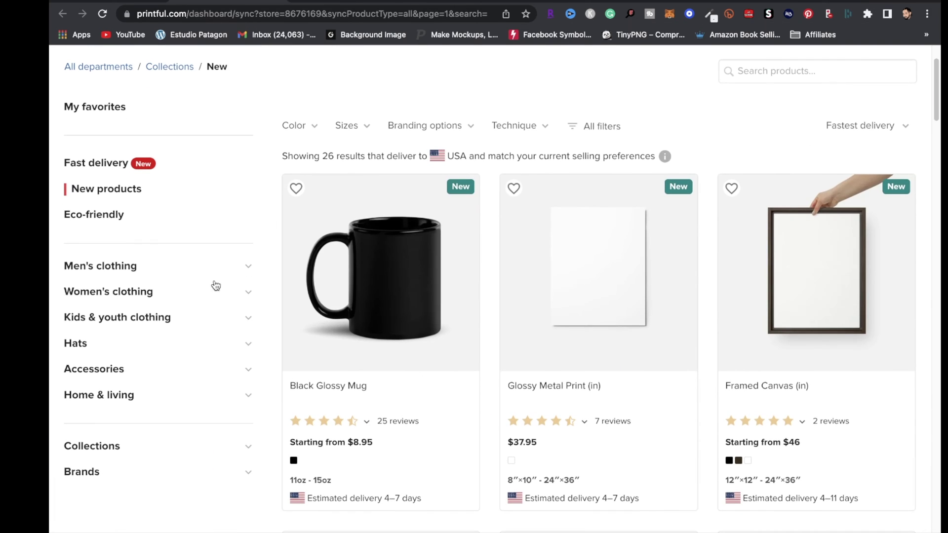
{"action": "left_click", "coordinate": [100, 271]}
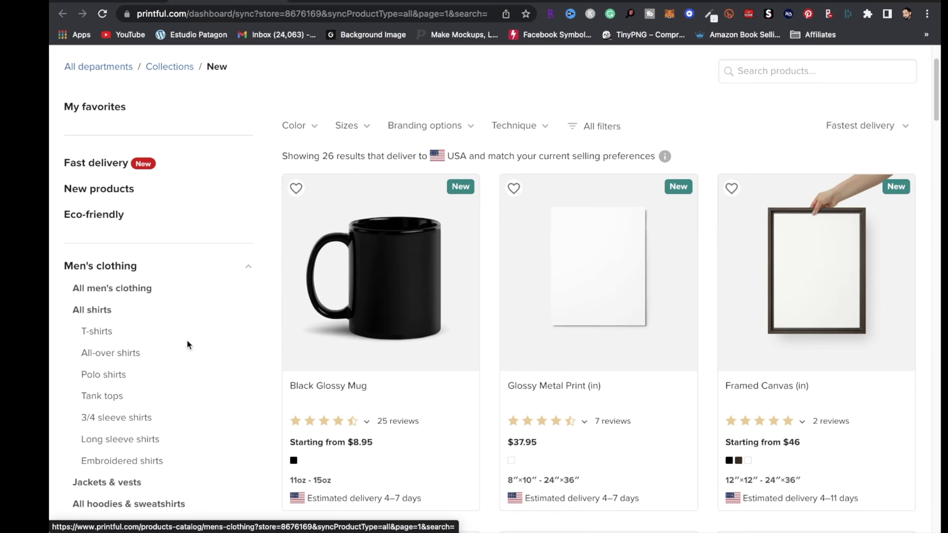
{"action": "scroll", "coordinate": [186, 343], "scroll_direction": "down", "scroll_amount": 5}
{"action": "left_click", "coordinate": [100, 284]}
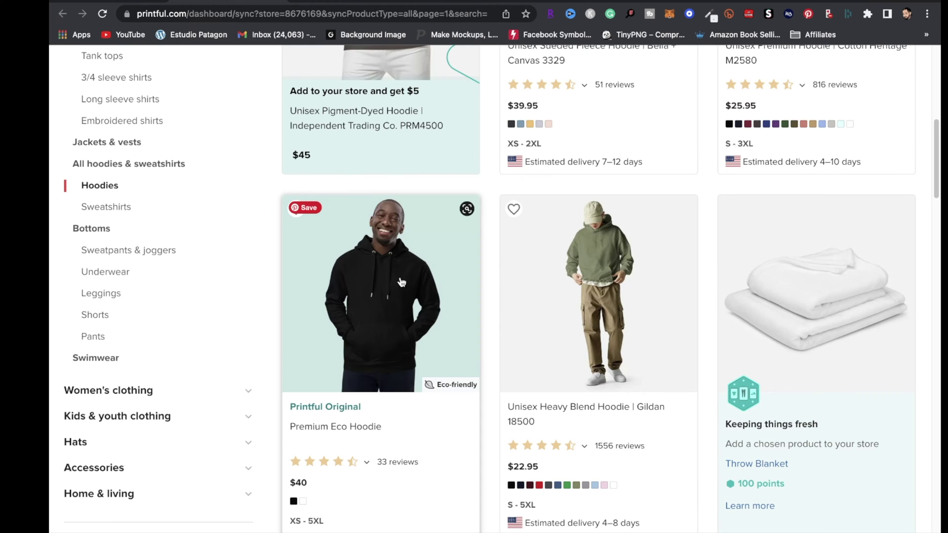
{"action": "left_click", "coordinate": [387, 311]}
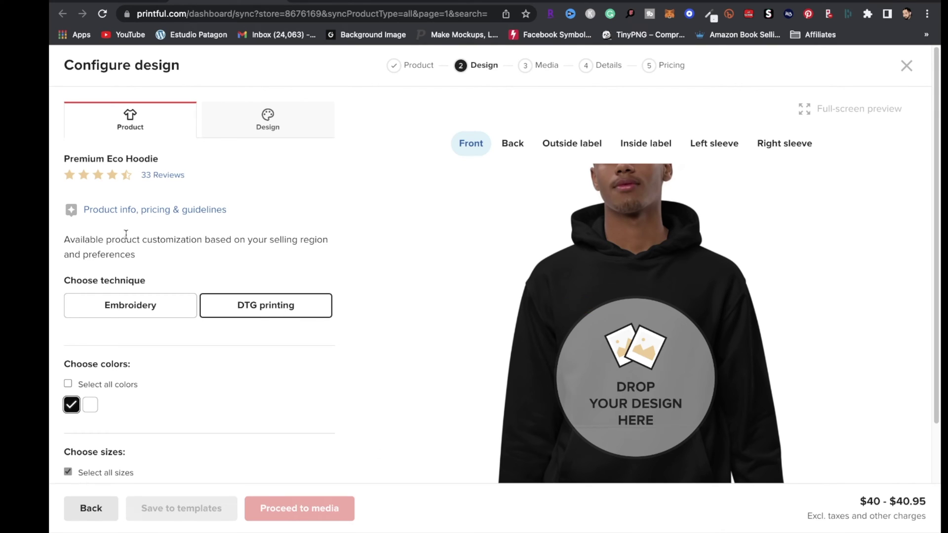
View the hoodie's print file templates and highlight the 14″ × 14″ Front print row.
{"action": "left_click", "coordinate": [101, 211]}
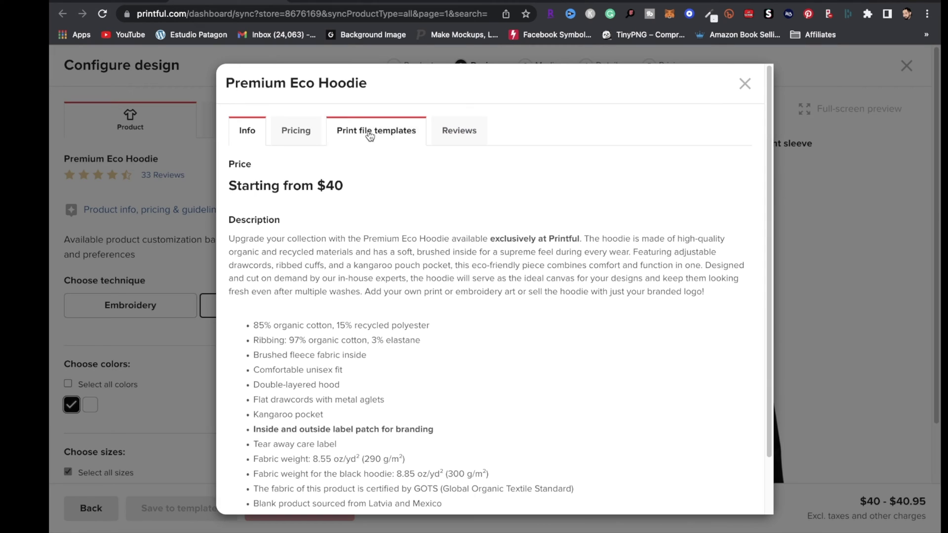
{"action": "left_click", "coordinate": [354, 139]}
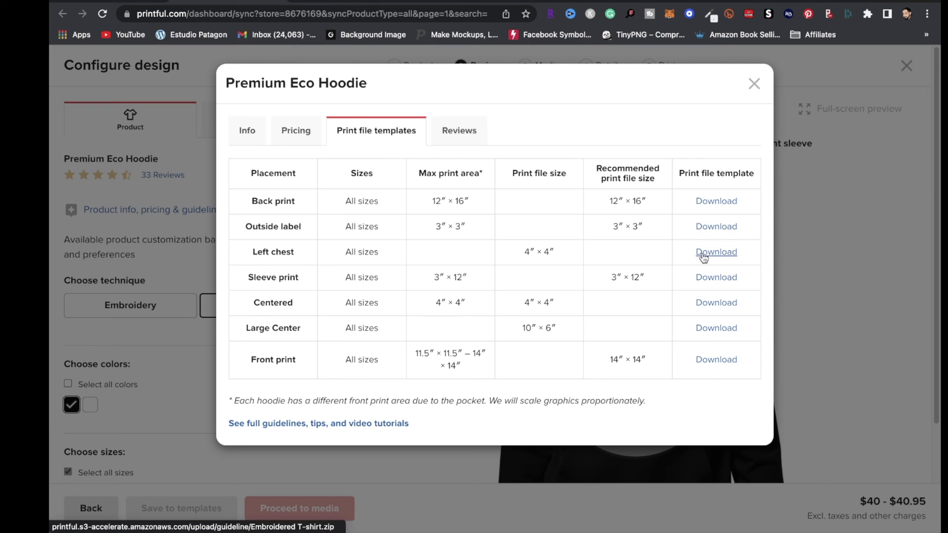
{"action": "left_click_drag", "start_coordinate": [248, 360], "coordinate": [302, 366]}
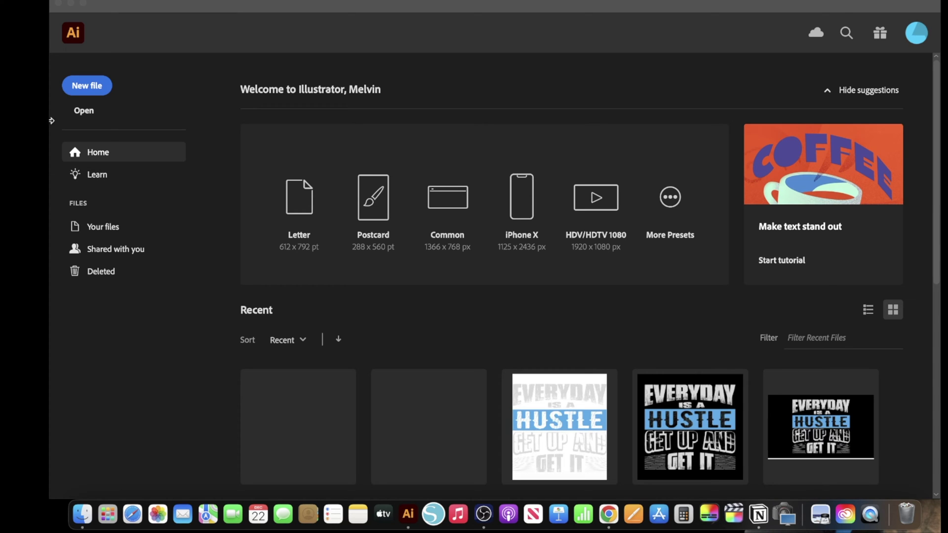
Open 14x14_template.psd in Illustrator with the default Photoshop import options and zoom out.
{"action": "left_click", "coordinate": [84, 110]}
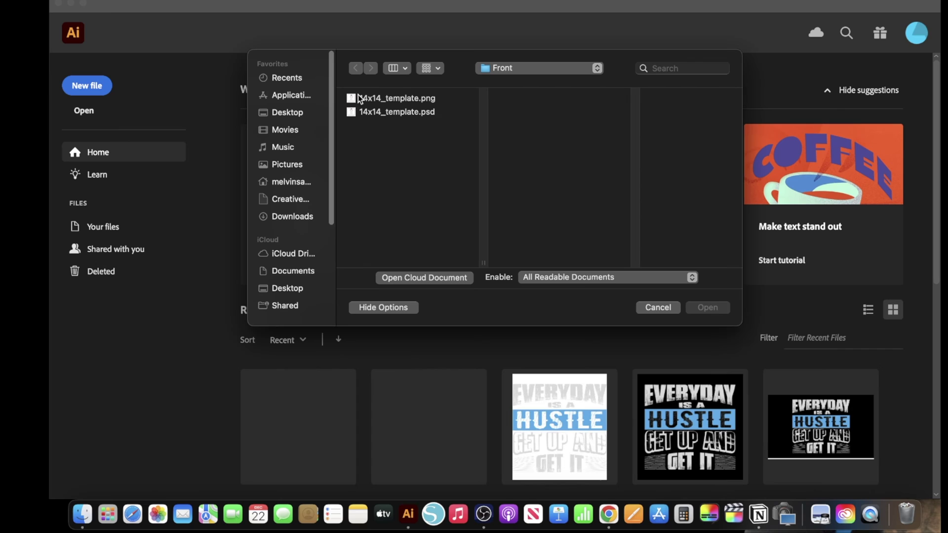
{"action": "left_click", "coordinate": [387, 113]}
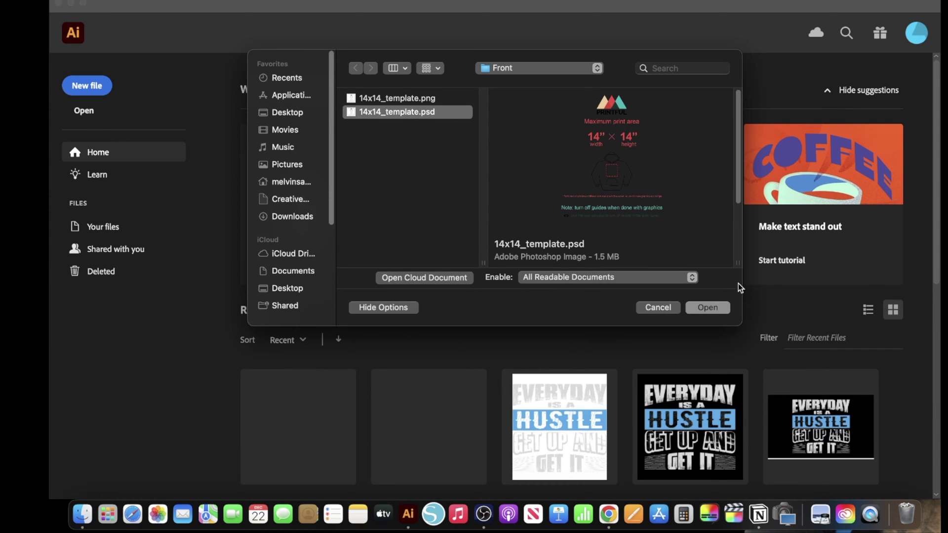
{"action": "left_click", "coordinate": [726, 308]}
{"action": "left_click", "coordinate": [579, 389]}
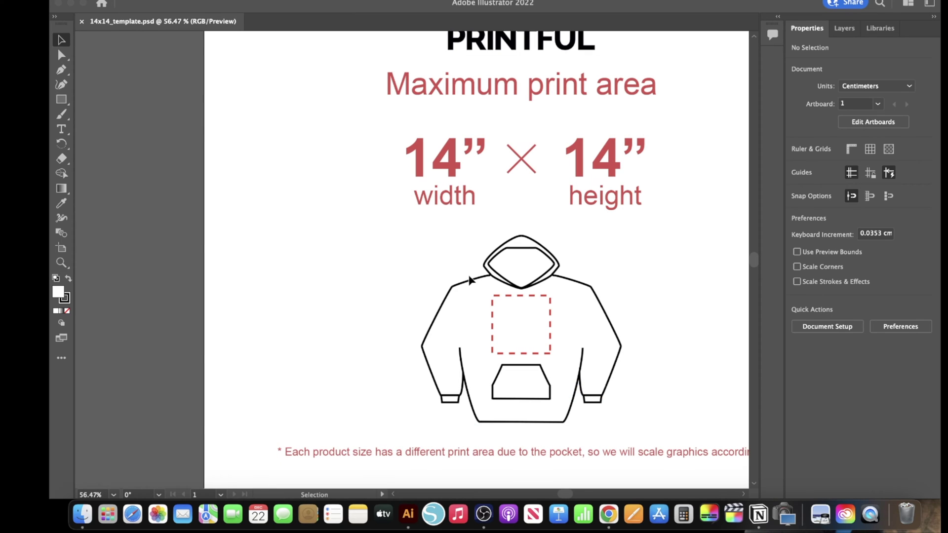
{"action": "key", "text": "super+minus"}
{"action": "key", "text": "super+minus"}
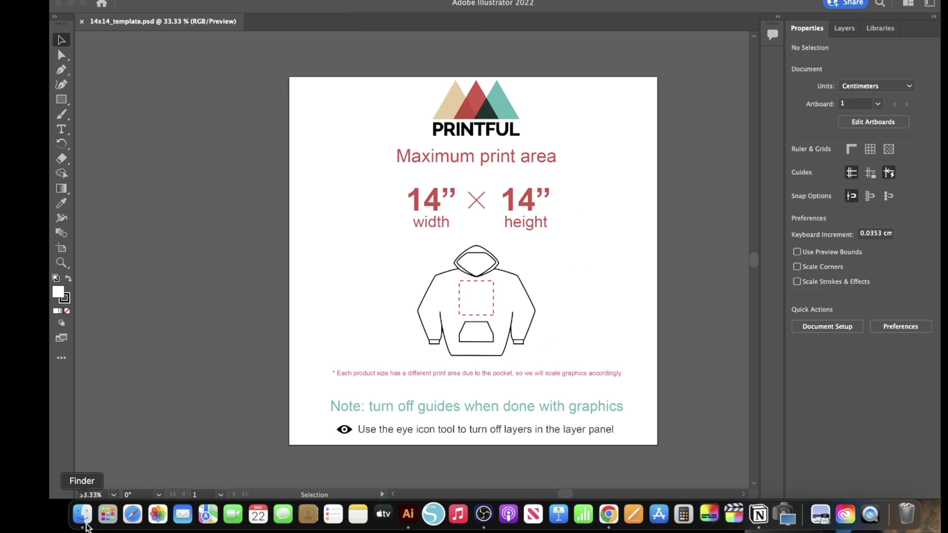
{"action": "left_click", "coordinate": [83, 513]}
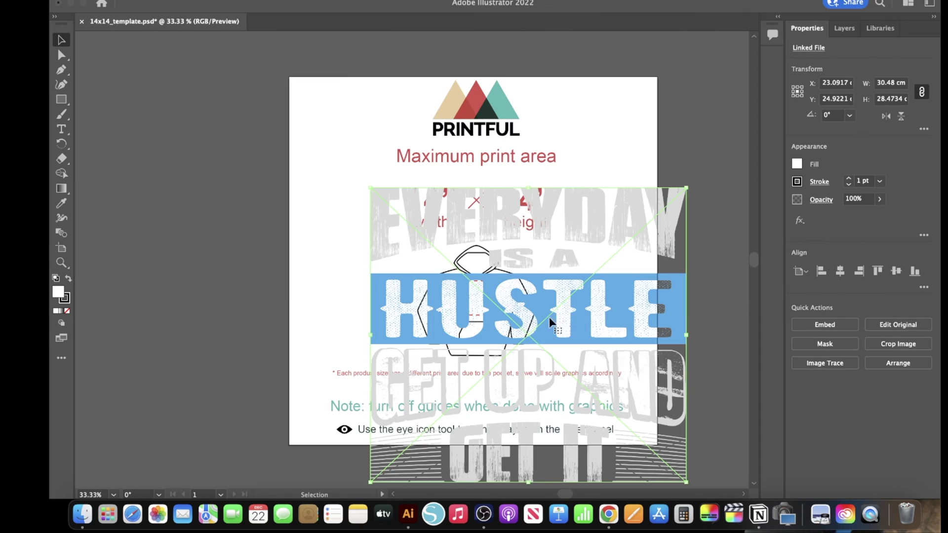
Move the Everyday Is A Hustle design onto the template and centre it horizontally and vertically.
{"action": "left_click_drag", "start_coordinate": [537, 341], "coordinate": [484, 264]}
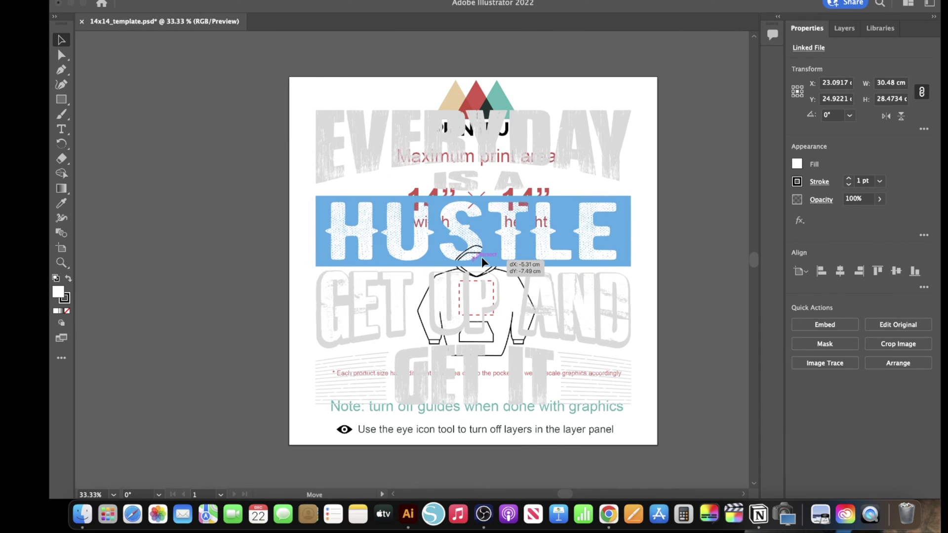
{"action": "left_click_drag", "start_coordinate": [543, 243], "coordinate": [545, 215]}
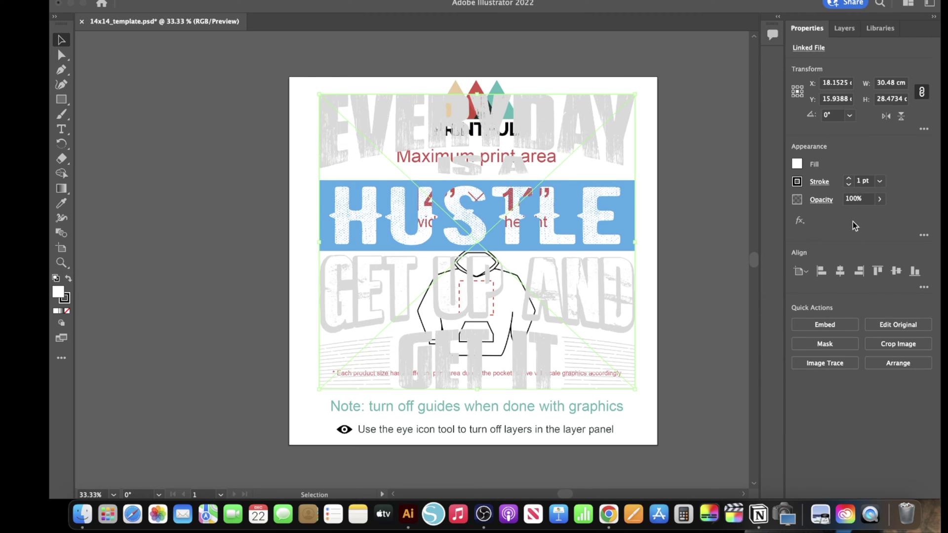
{"action": "left_click", "coordinate": [840, 271]}
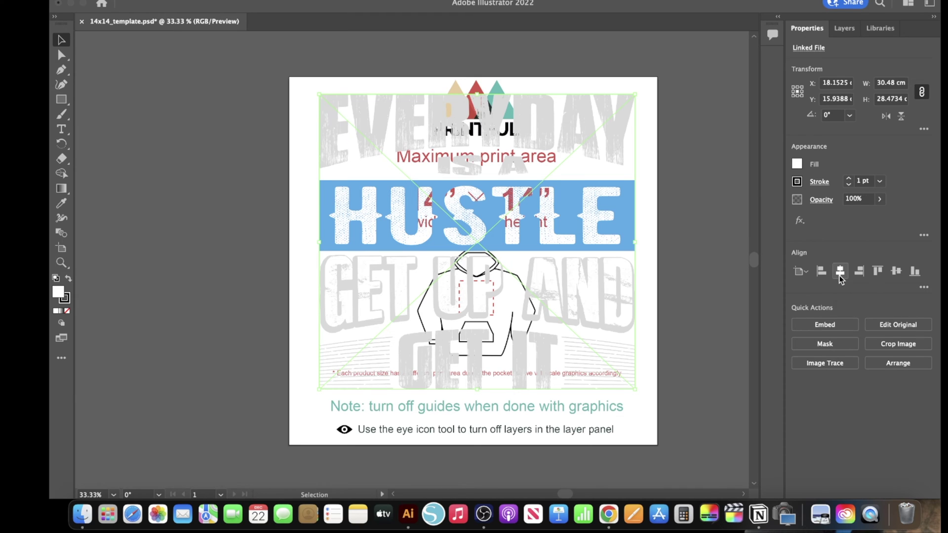
{"action": "left_click", "coordinate": [895, 272]}
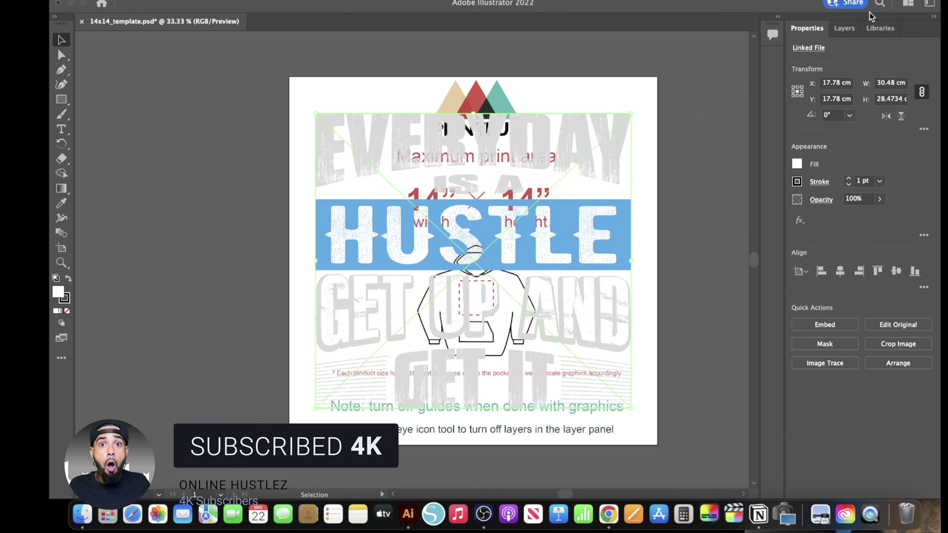
Hide the template sublayer inside the 14x14 layer so the guides disappear.
{"action": "left_click", "coordinate": [852, 29]}
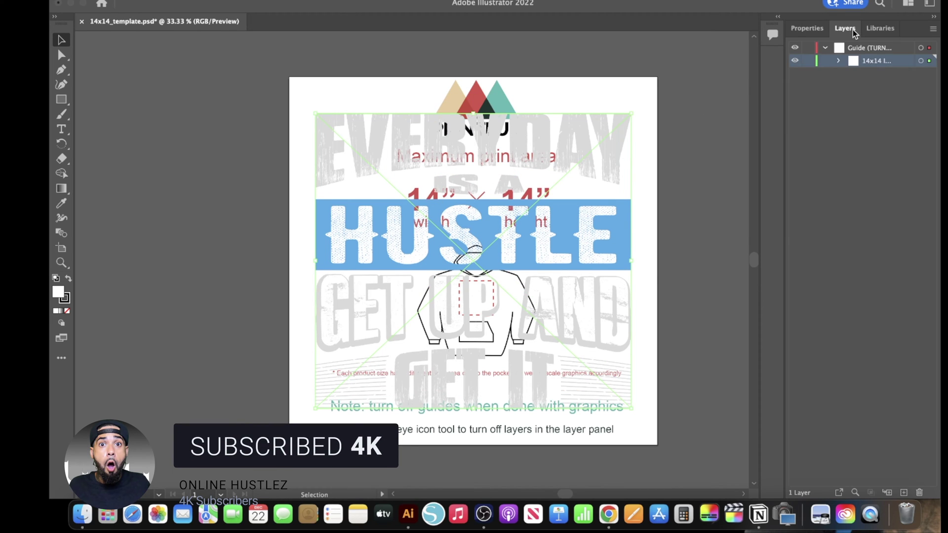
{"action": "left_click", "coordinate": [838, 61]}
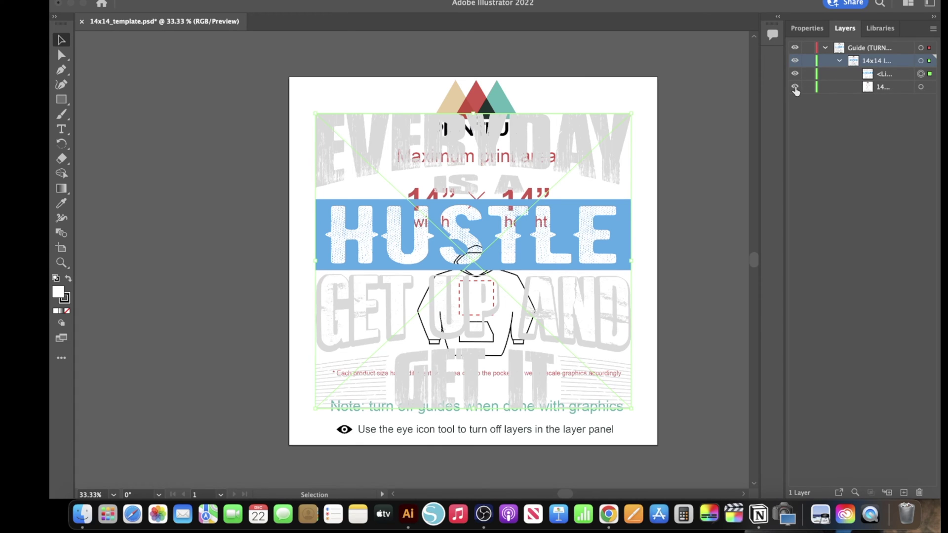
{"action": "left_click", "coordinate": [794, 87]}
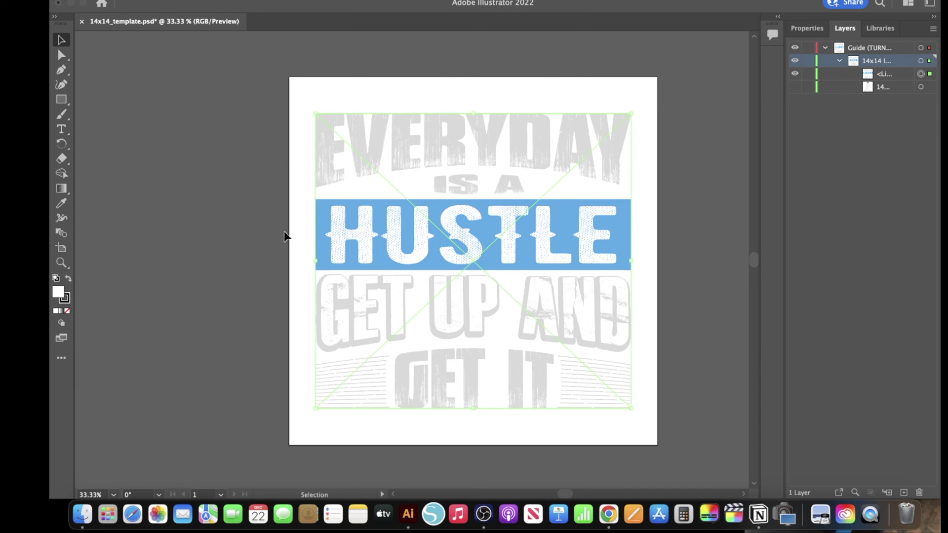
Export the design as PNG named everydayis into the Downloads folder.
{"action": "left_click", "coordinate": [140, 0]}
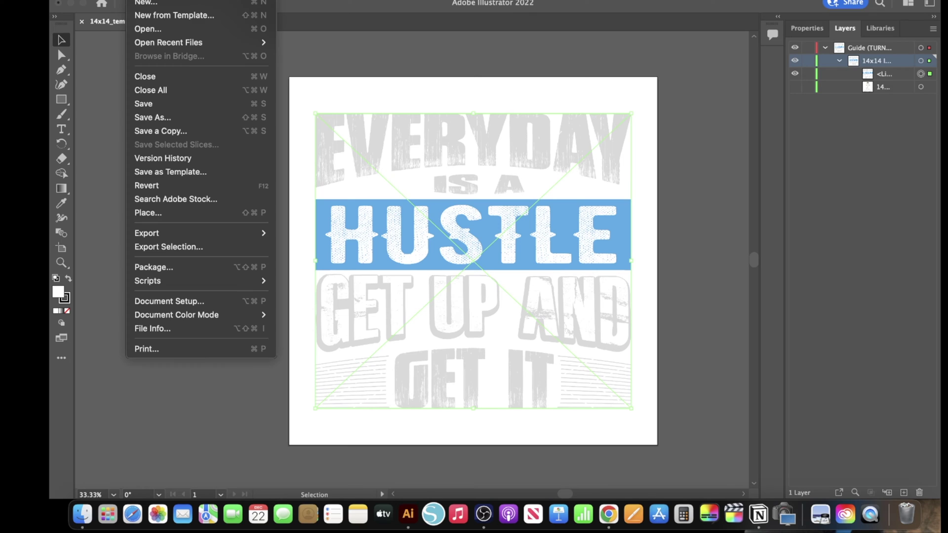
{"action": "mouse_move", "coordinate": [198, 233]}
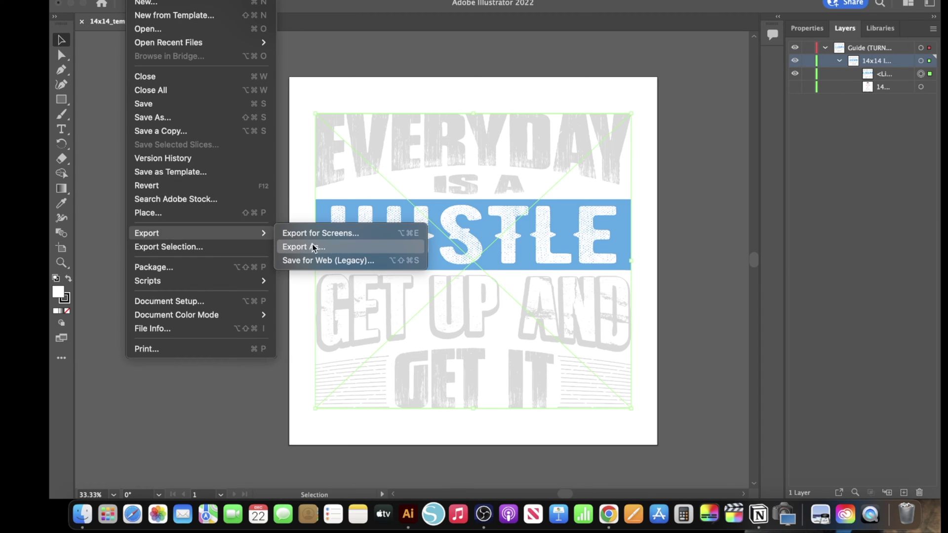
{"action": "left_click", "coordinate": [346, 247]}
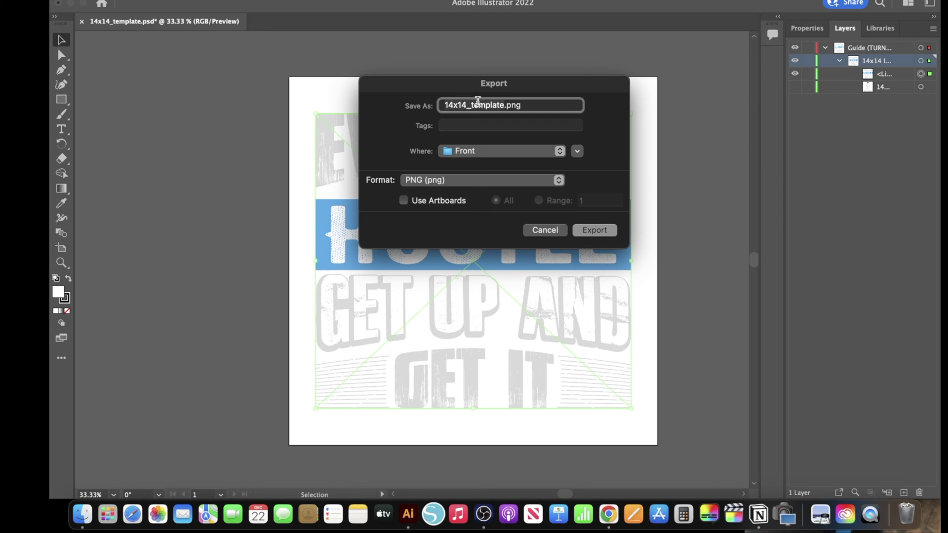
{"action": "type", "text": "everydayis"}
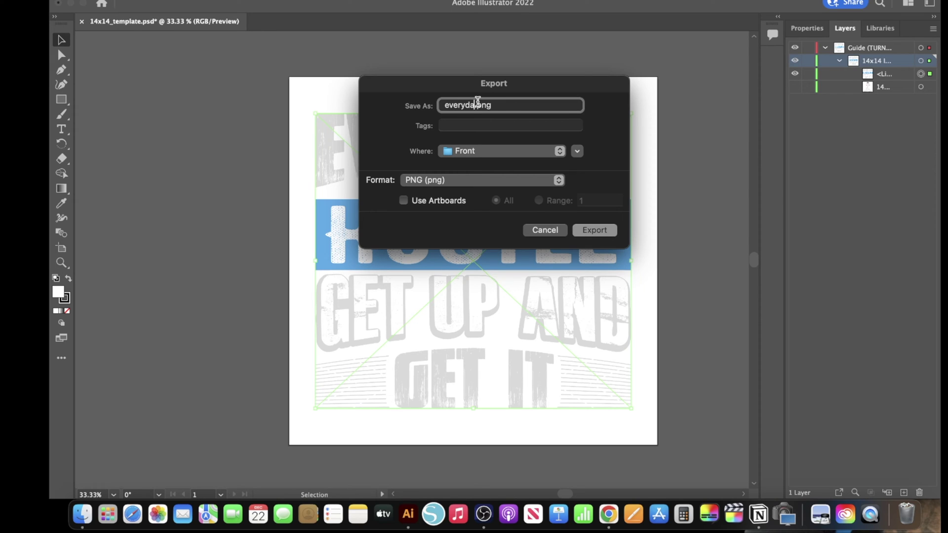
{"action": "left_click", "coordinate": [563, 156]}
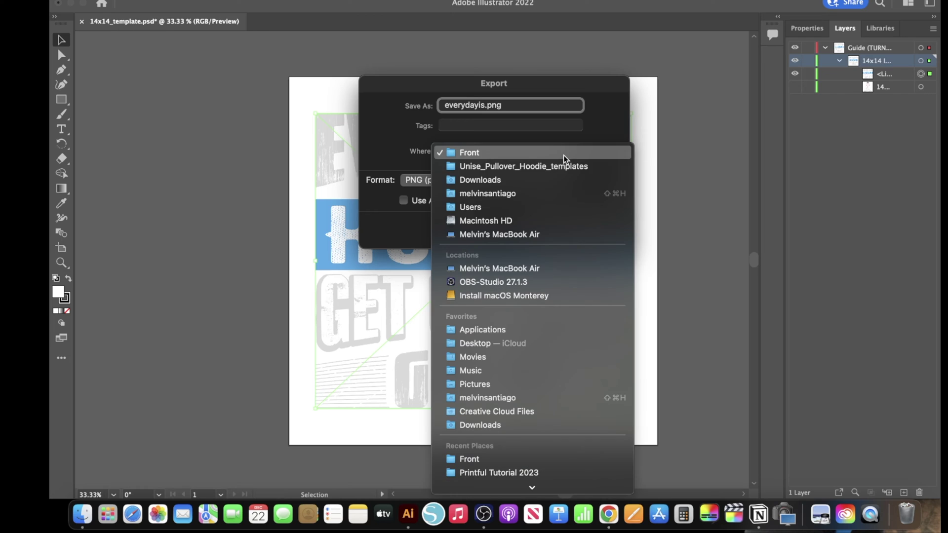
{"action": "left_click", "coordinate": [510, 181]}
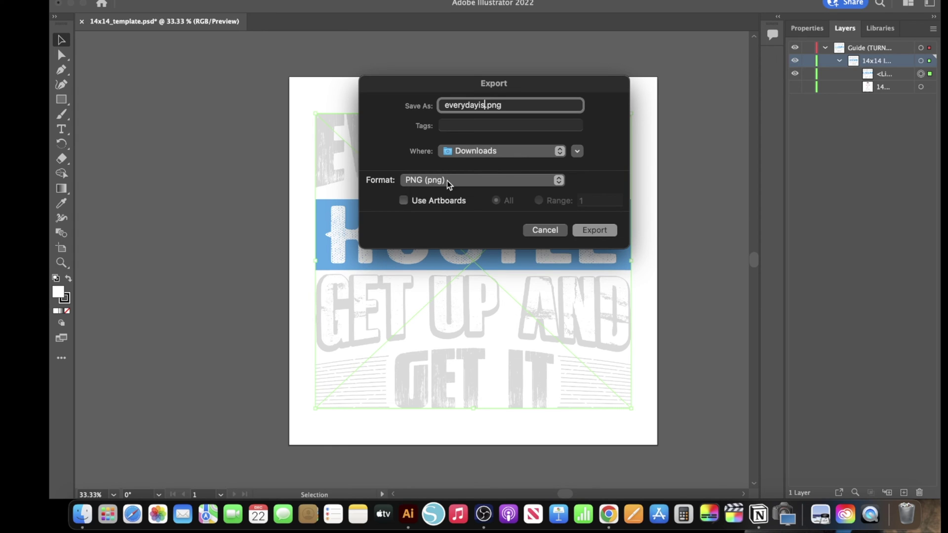
{"action": "left_click", "coordinate": [595, 232]}
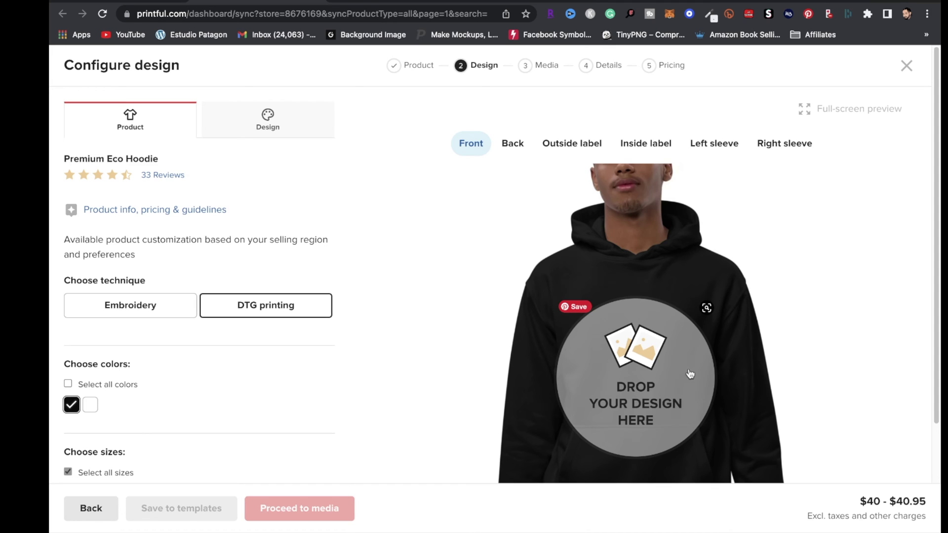
Upload everydayis.png from Downloads and apply it to the hoodie's front print area.
{"action": "left_click", "coordinate": [637, 397]}
{"action": "left_click", "coordinate": [671, 146]}
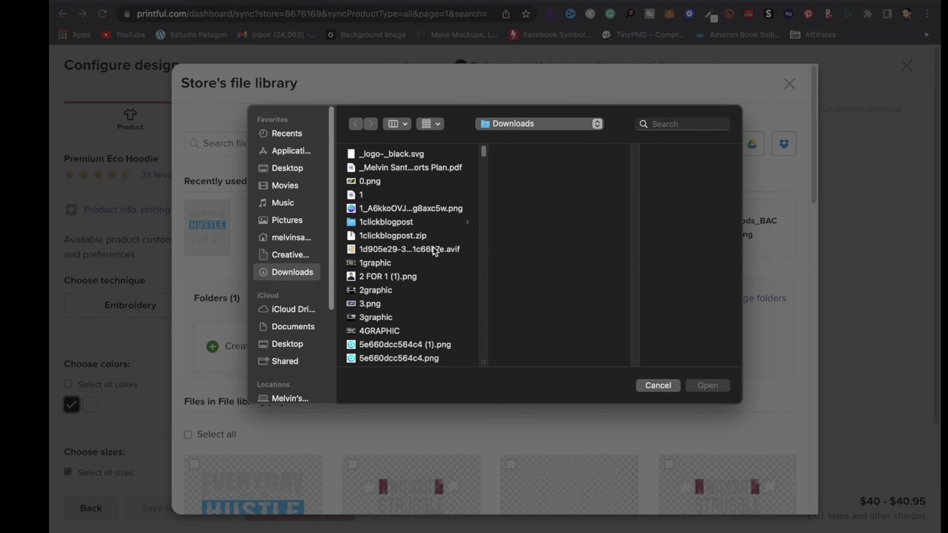
{"action": "scroll", "coordinate": [429, 251], "scroll_direction": "down", "scroll_amount": 10}
{"action": "left_click", "coordinate": [388, 181]}
{"action": "left_click", "coordinate": [707, 385]}
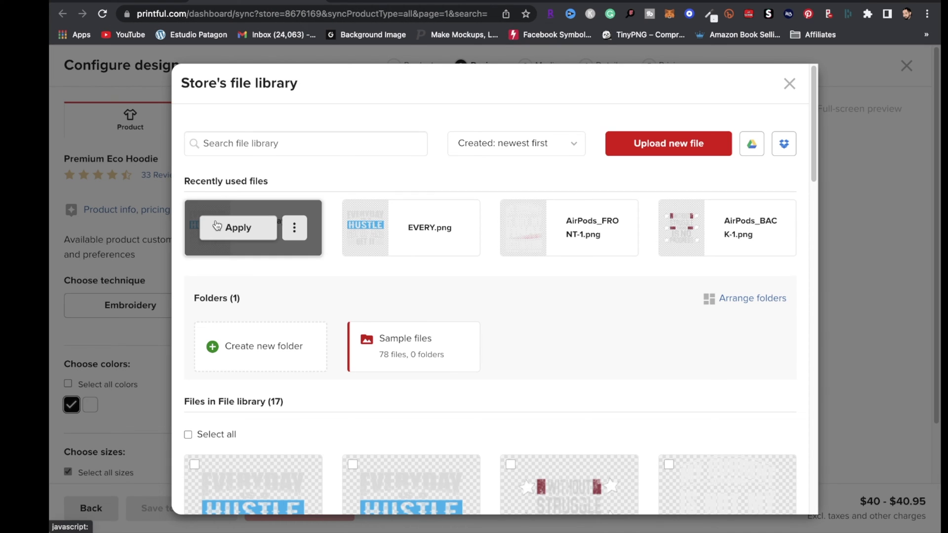
{"action": "left_click", "coordinate": [220, 230]}
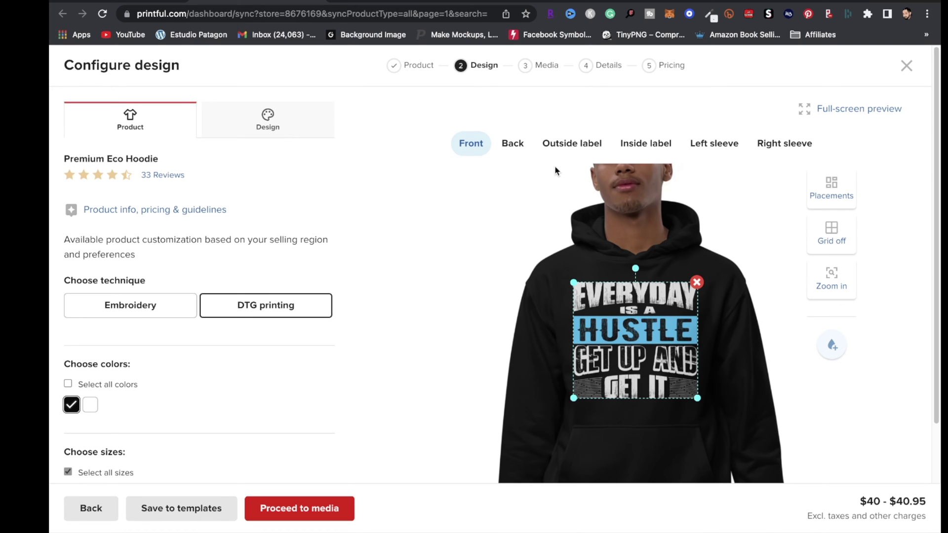
Check the back, outside label, inside label, and both sleeve placements, then continue to media.
{"action": "left_click", "coordinate": [515, 148]}
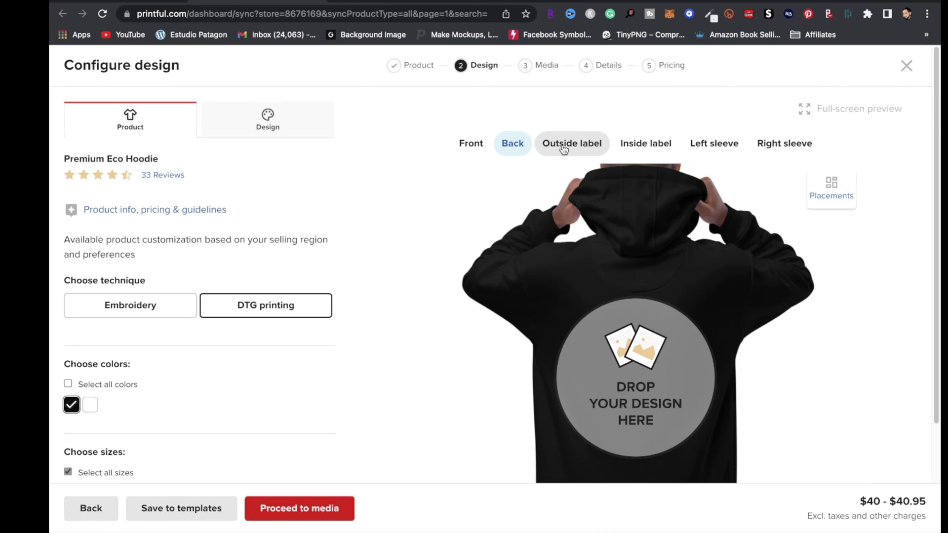
{"action": "left_click", "coordinate": [569, 148]}
{"action": "left_click", "coordinate": [653, 151]}
{"action": "left_click", "coordinate": [723, 150]}
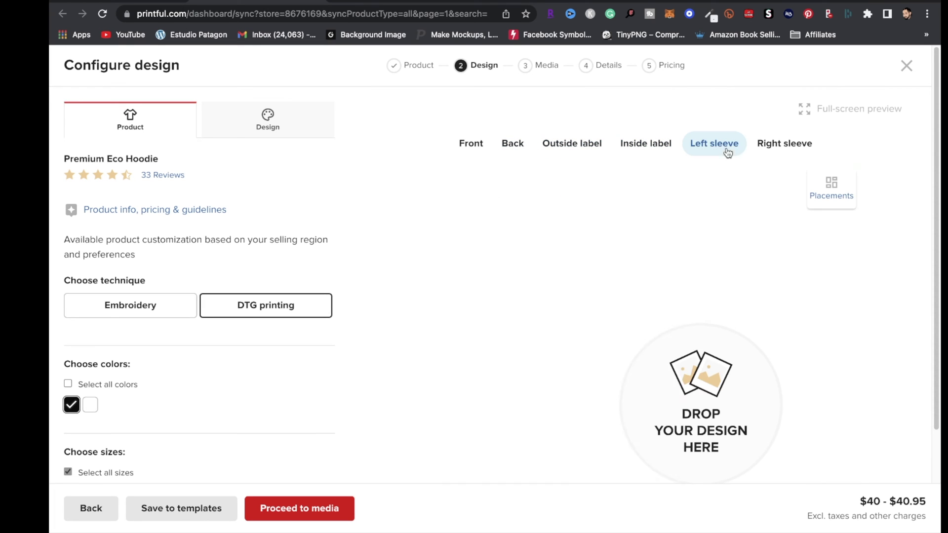
{"action": "left_click", "coordinate": [770, 151]}
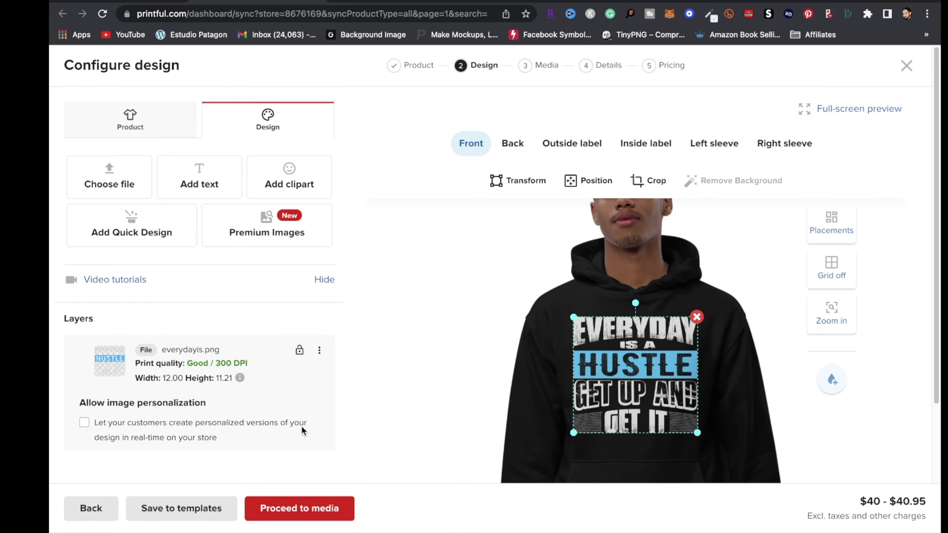
{"action": "left_click", "coordinate": [341, 512]}
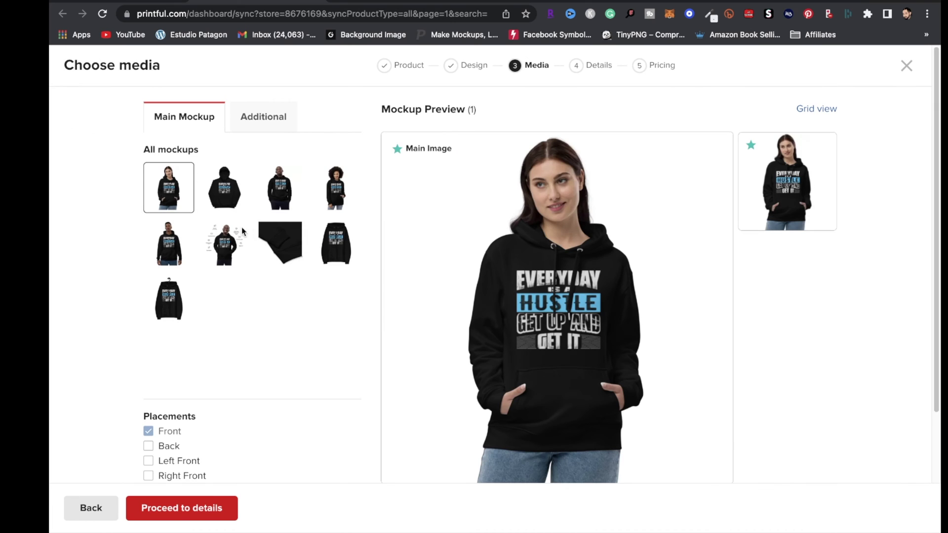
Compare mockups and set the plain front-view hoodie as the main image.
{"action": "left_click", "coordinate": [348, 240]}
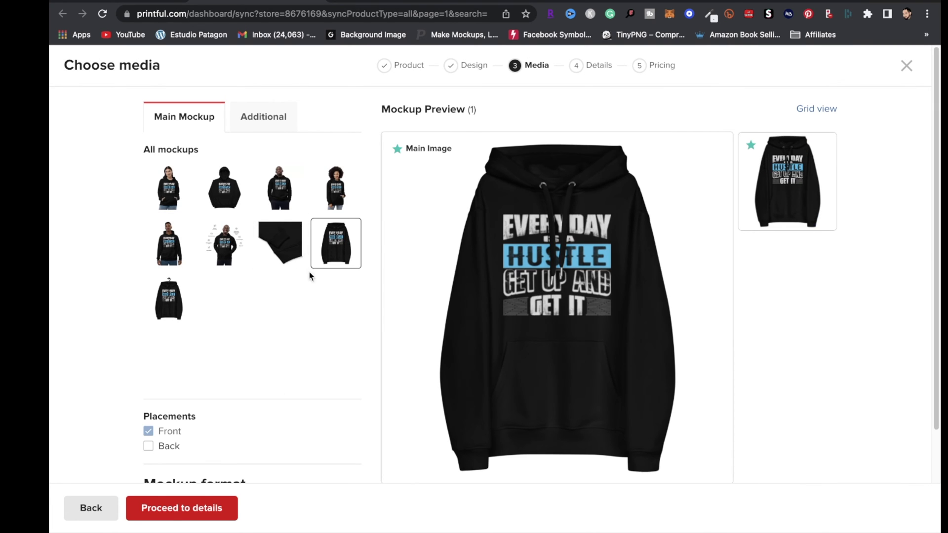
{"action": "left_click", "coordinate": [169, 243]}
{"action": "left_click", "coordinate": [316, 261]}
Advance through the product details step to the pricing table.
{"action": "left_click", "coordinate": [212, 513]}
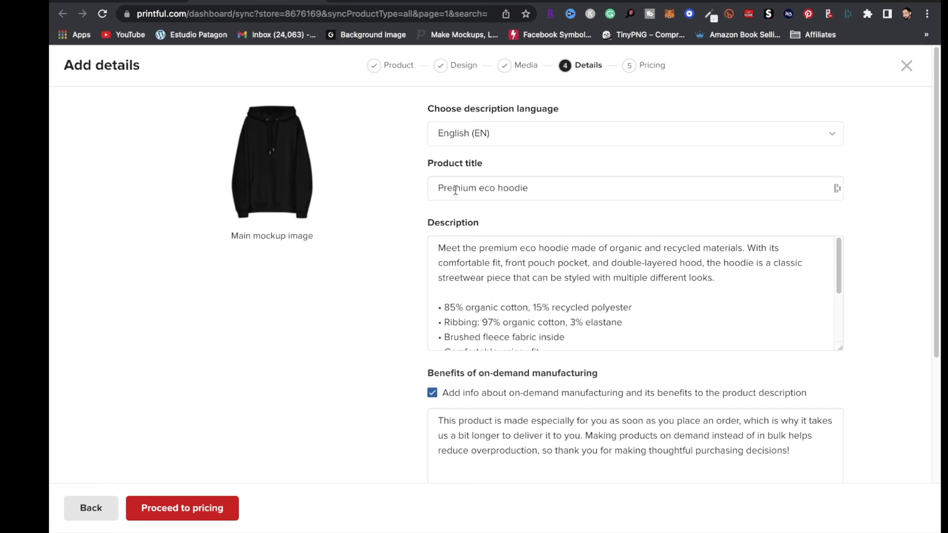
{"action": "scroll", "coordinate": [449, 296], "scroll_direction": "down", "scroll_amount": 5}
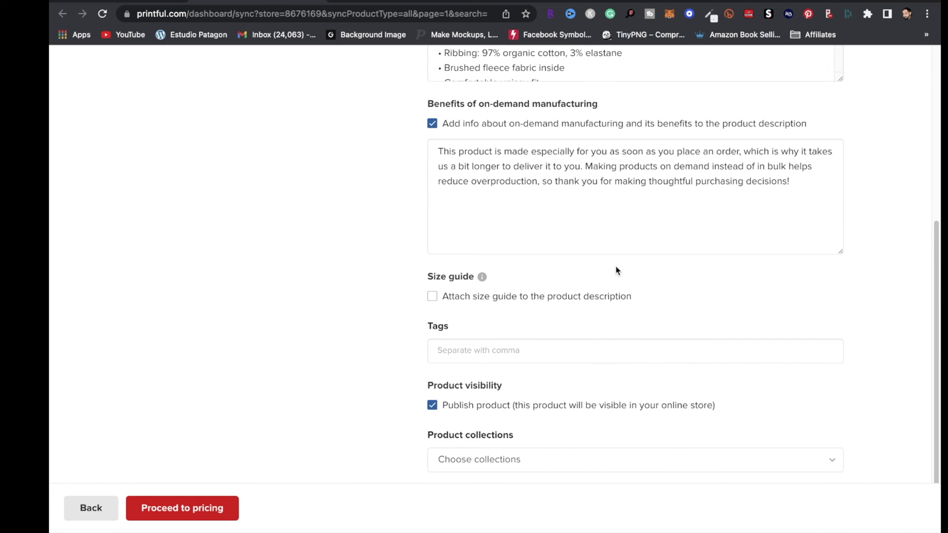
{"action": "left_click", "coordinate": [200, 516]}
{"action": "scroll", "coordinate": [252, 241], "scroll_direction": "down", "scroll_amount": 2}
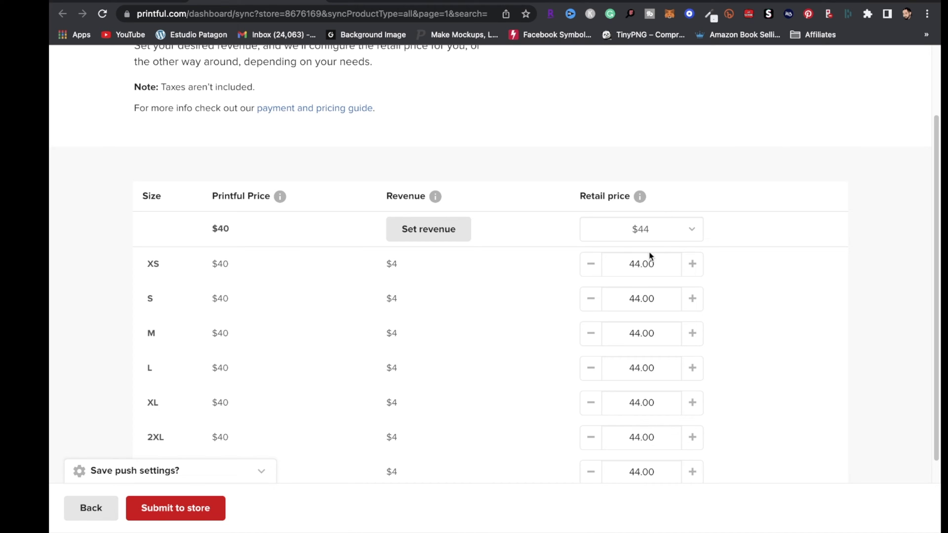
Change the retail price for all hoodie sizes from $44 to $55 and submit the hoodie to the store.
{"action": "left_click", "coordinate": [643, 229]}
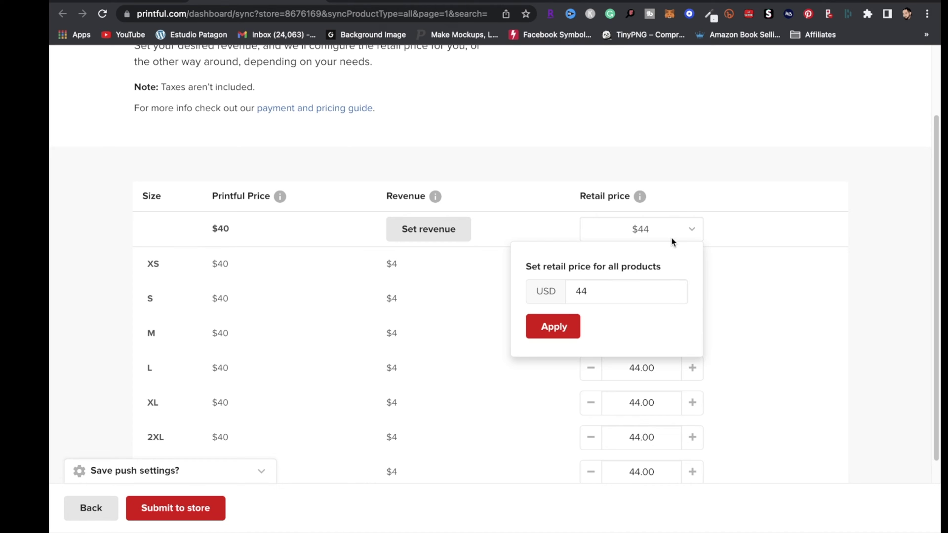
{"action": "left_click", "coordinate": [605, 296]}
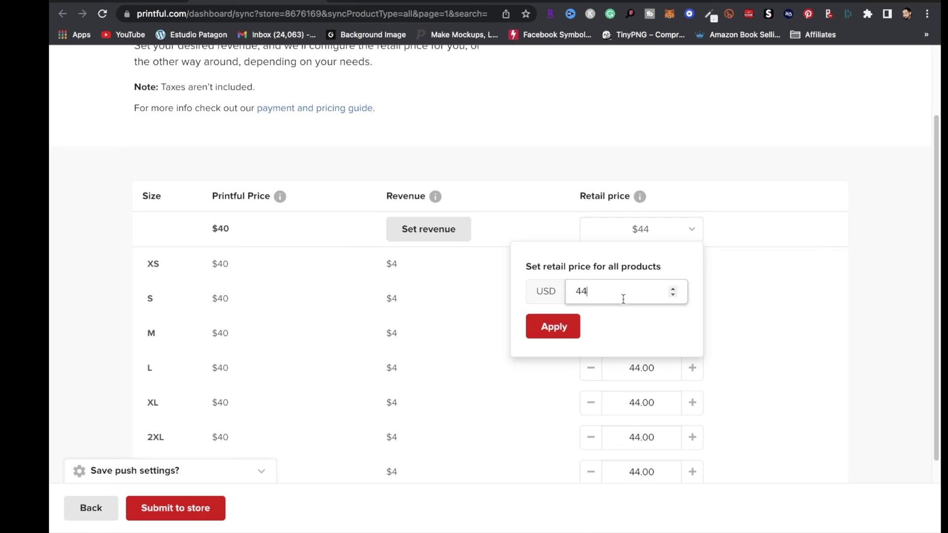
{"action": "key", "text": "BackSpace"}
{"action": "key", "text": "BackSpace"}
{"action": "left_click", "coordinate": [554, 326]}
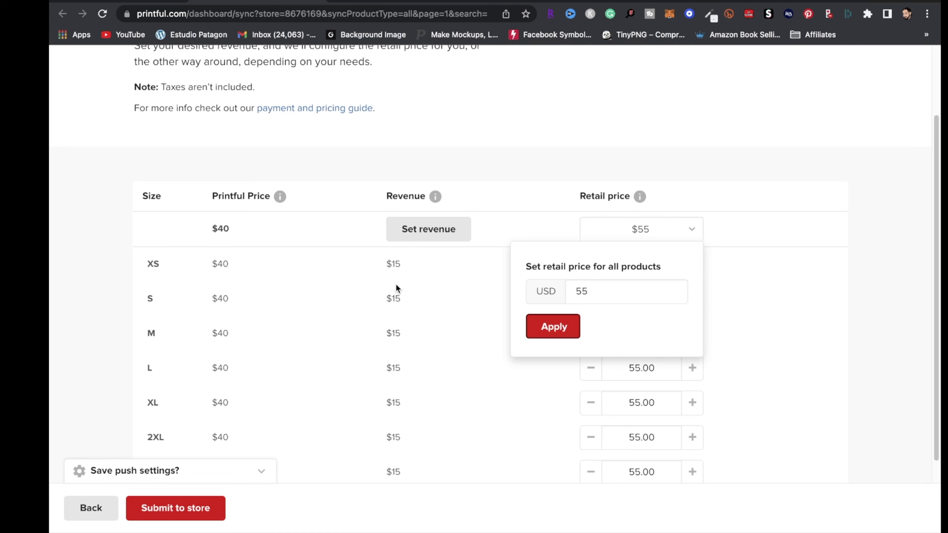
{"action": "left_click", "coordinate": [564, 329]}
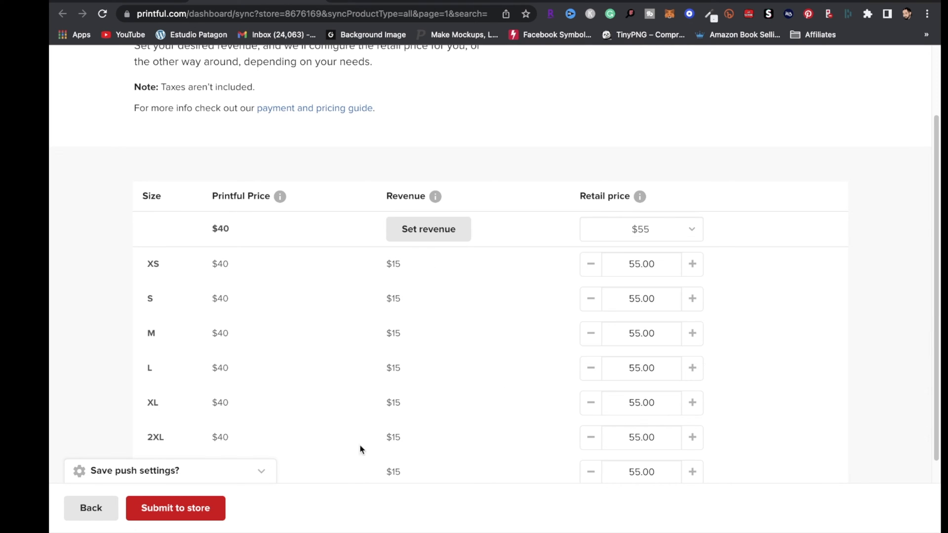
{"action": "left_click", "coordinate": [193, 511]}
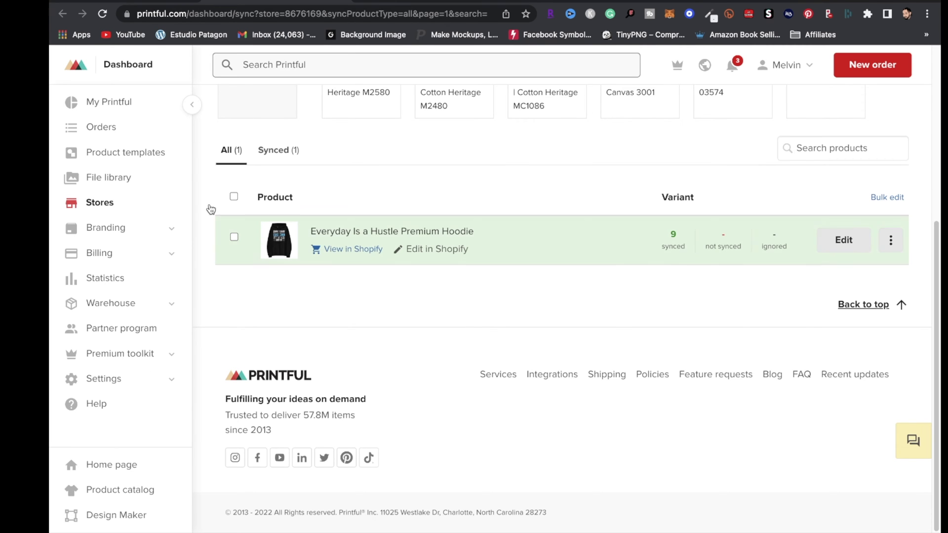
Open the live storefront from Shopify admin and view the Everyday Is a Hustle hoodie's $55.00 product page.
{"action": "left_click", "coordinate": [146, 4]}
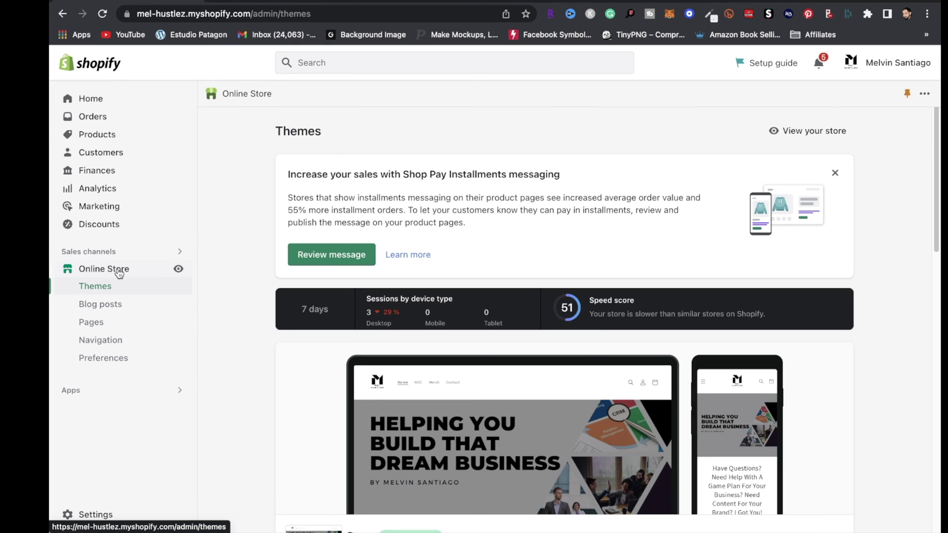
{"action": "left_click", "coordinate": [178, 271]}
{"action": "scroll", "coordinate": [736, 224], "scroll_direction": "up", "scroll_amount": 5}
{"action": "scroll", "coordinate": [698, 105], "scroll_direction": "down", "scroll_amount": 3}
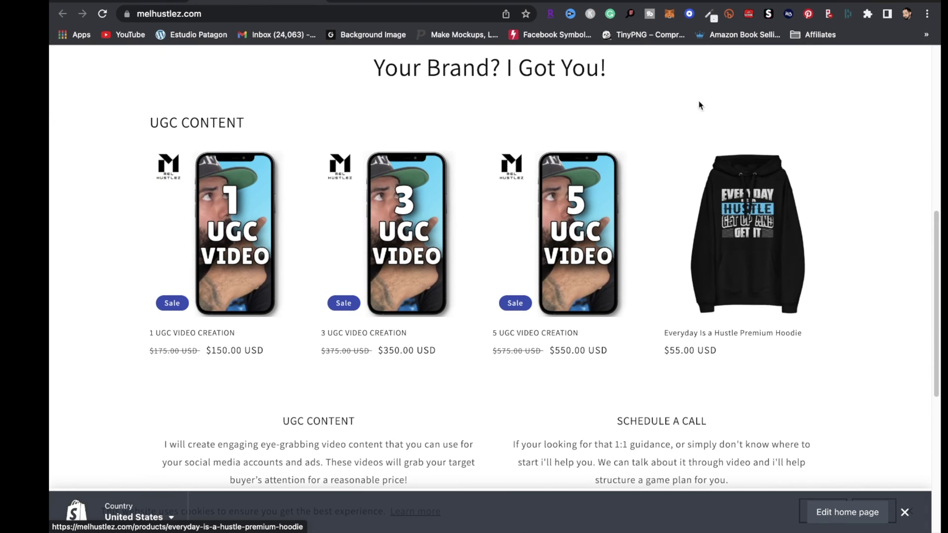
{"action": "left_click", "coordinate": [733, 333]}
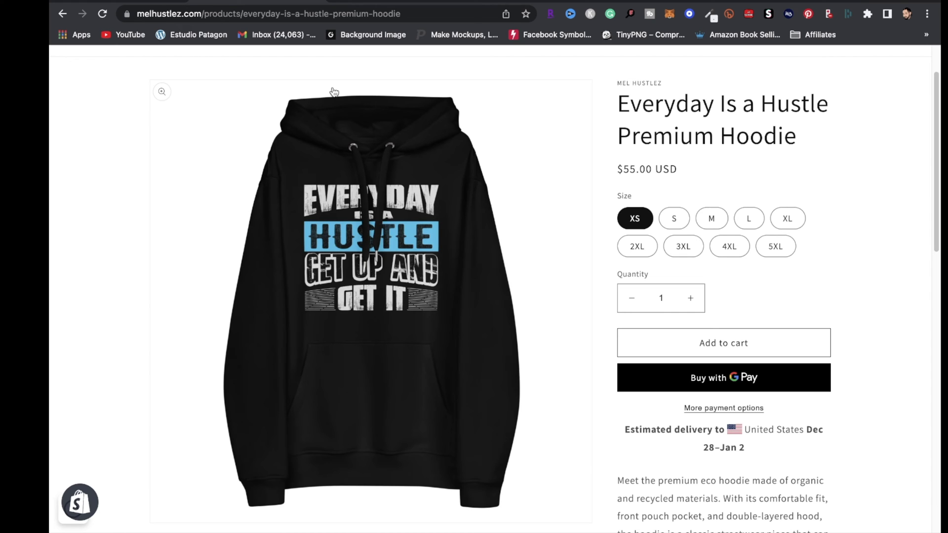
{"action": "left_click", "coordinate": [639, 3]}
Open the curly-haired woman hoodie mockup from Placeit's hoodie templates and set the hoodie colour to black.
{"action": "mouse_move", "coordinate": [156, 63]}
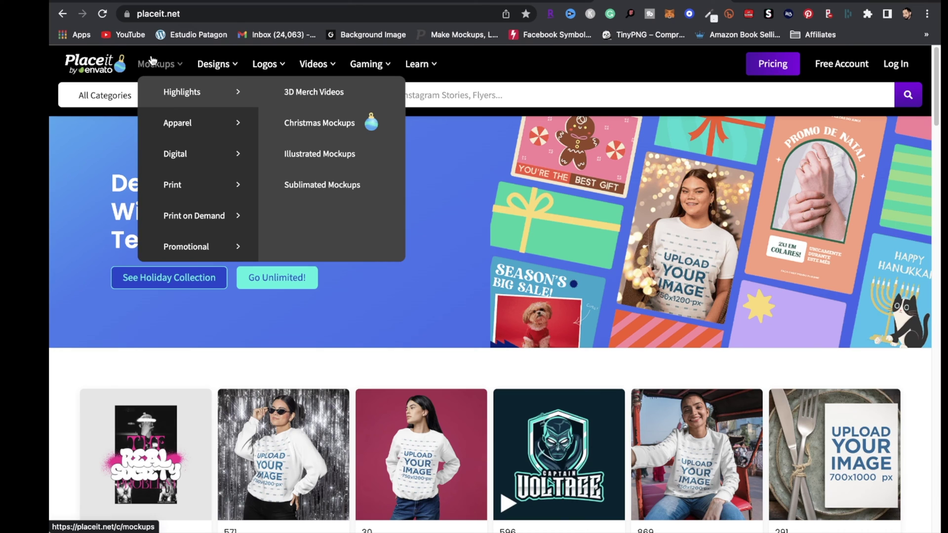
{"action": "mouse_move", "coordinate": [178, 122]}
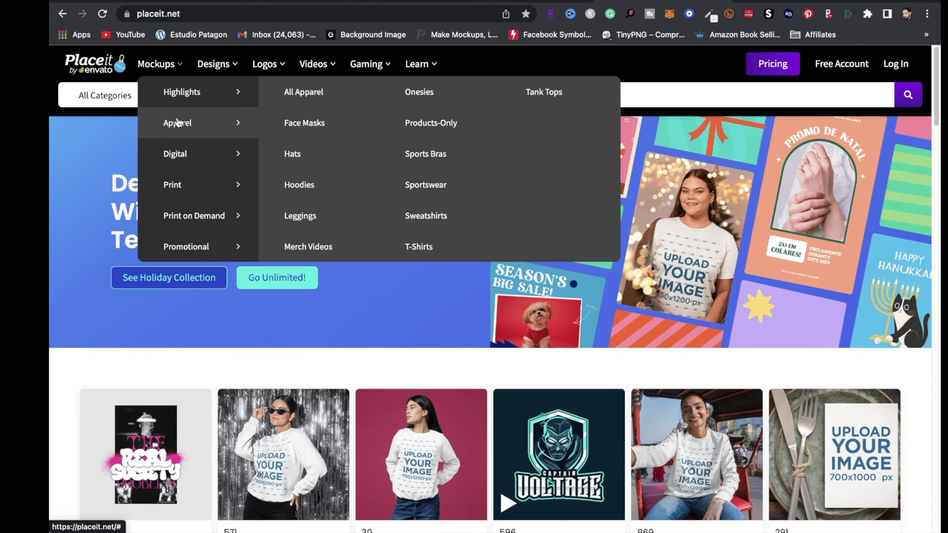
{"action": "left_click", "coordinate": [302, 187]}
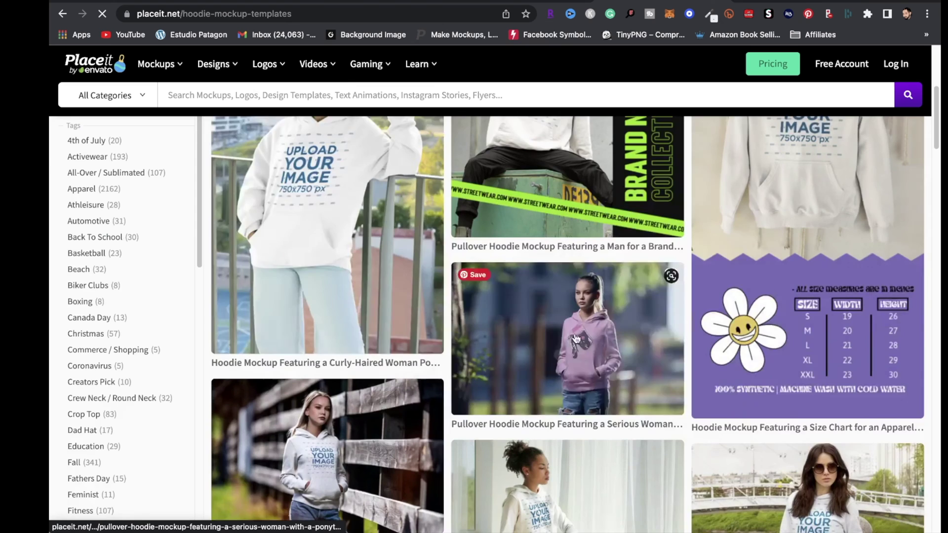
{"action": "scroll", "coordinate": [395, 276], "scroll_direction": "down", "scroll_amount": 3}
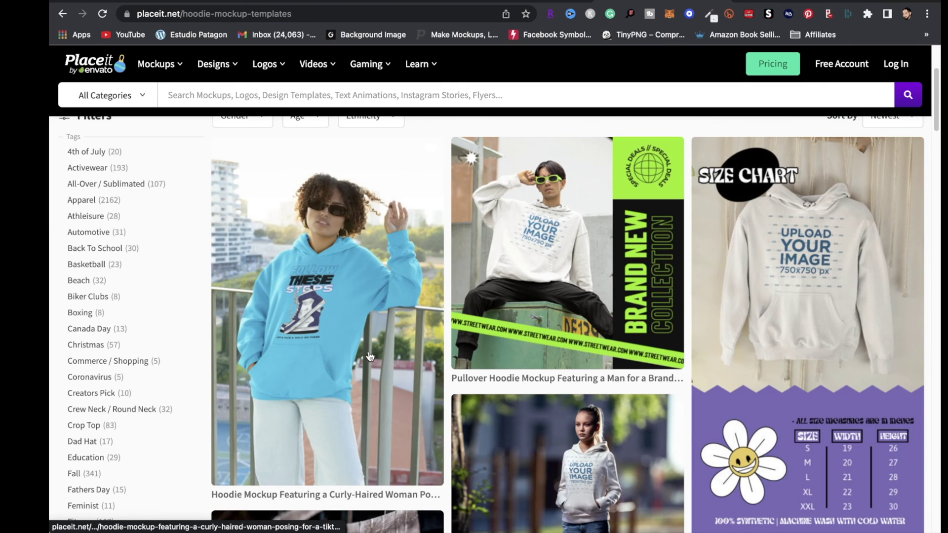
{"action": "left_click", "coordinate": [366, 349]}
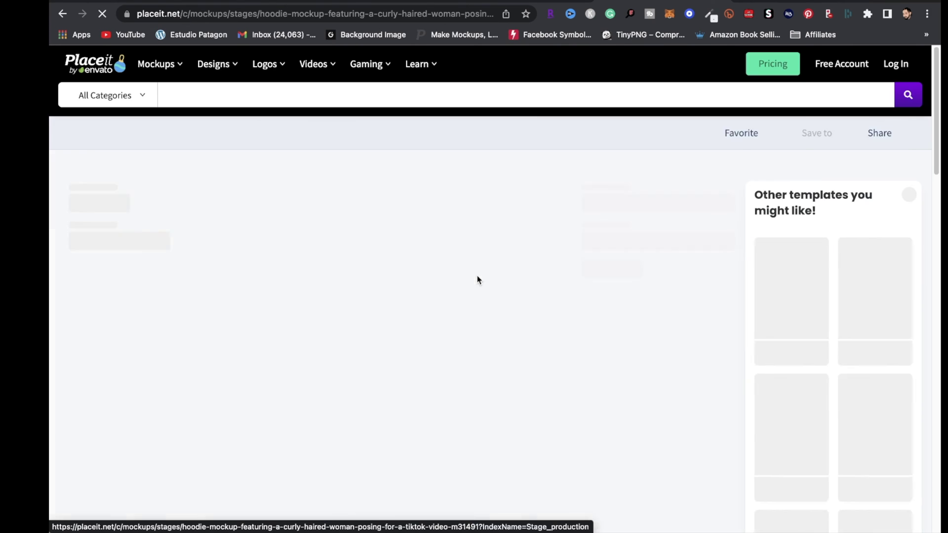
{"action": "left_click", "coordinate": [727, 211]}
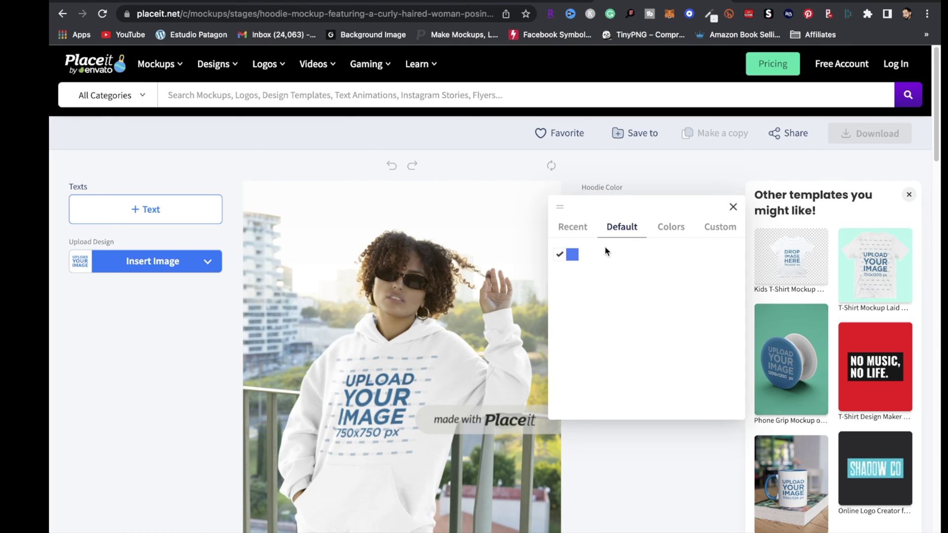
{"action": "left_click", "coordinate": [556, 255]}
{"action": "left_click", "coordinate": [528, 240]}
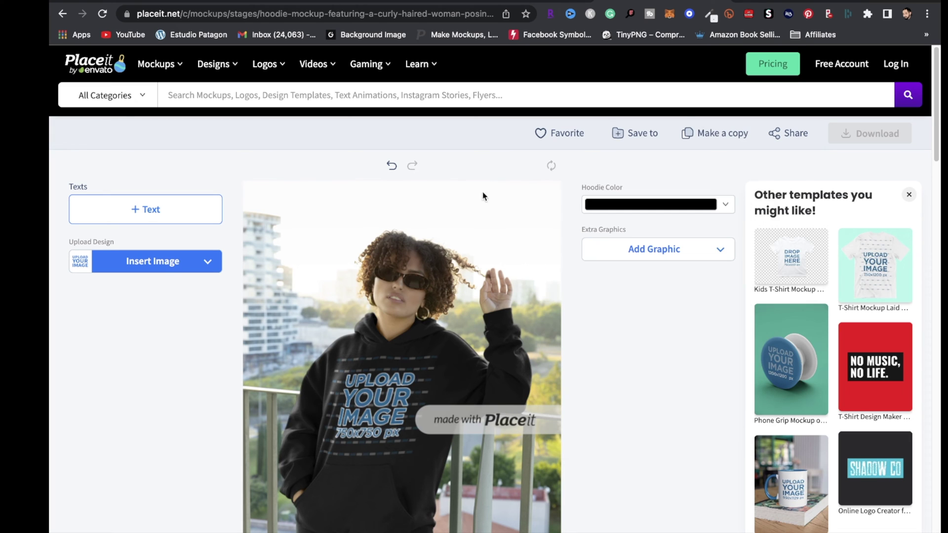
Upload the Everyday Is a Hustle design from the computer onto the hoodie and confirm the crop.
{"action": "left_click", "coordinate": [159, 269]}
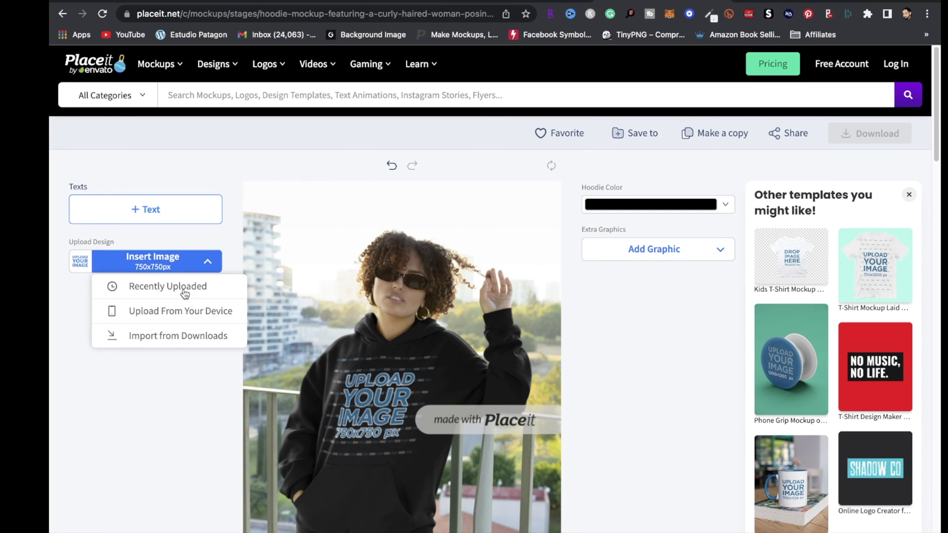
{"action": "left_click", "coordinate": [189, 312]}
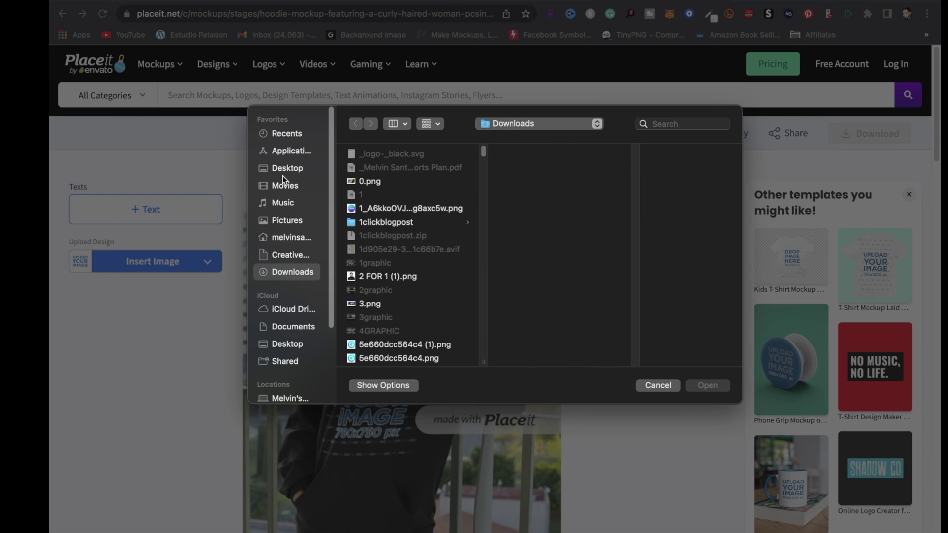
{"action": "left_click", "coordinate": [707, 385]}
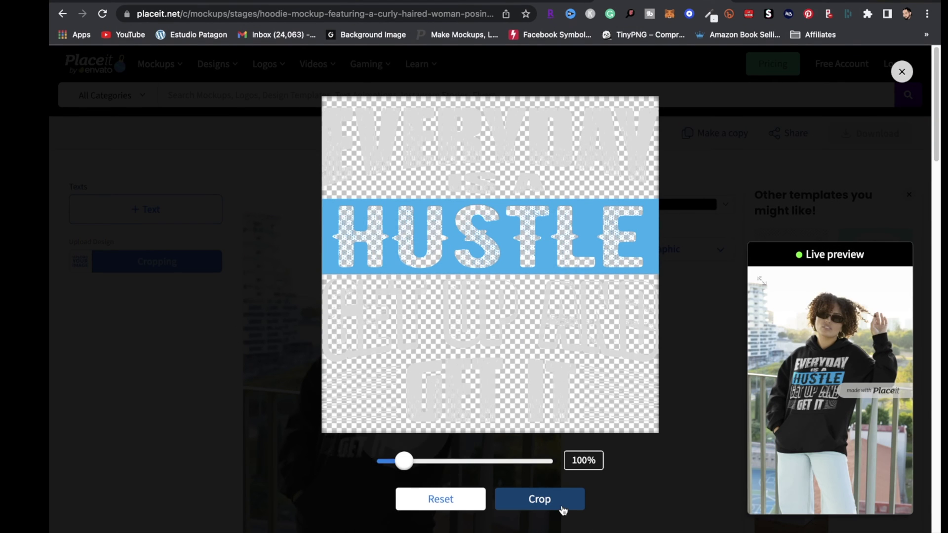
{"action": "left_click", "coordinate": [563, 509]}
{"action": "scroll", "coordinate": [611, 451], "scroll_direction": "down", "scroll_amount": 3}
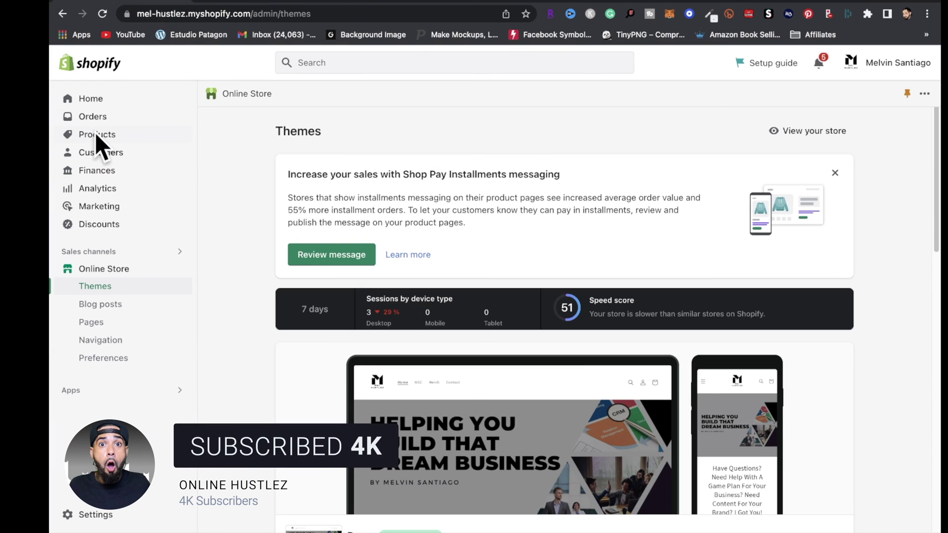
Open Everyday Is a Hustle Premium Hoodie from the Products list and check its plain front mockup media.
{"action": "left_click", "coordinate": [78, 134]}
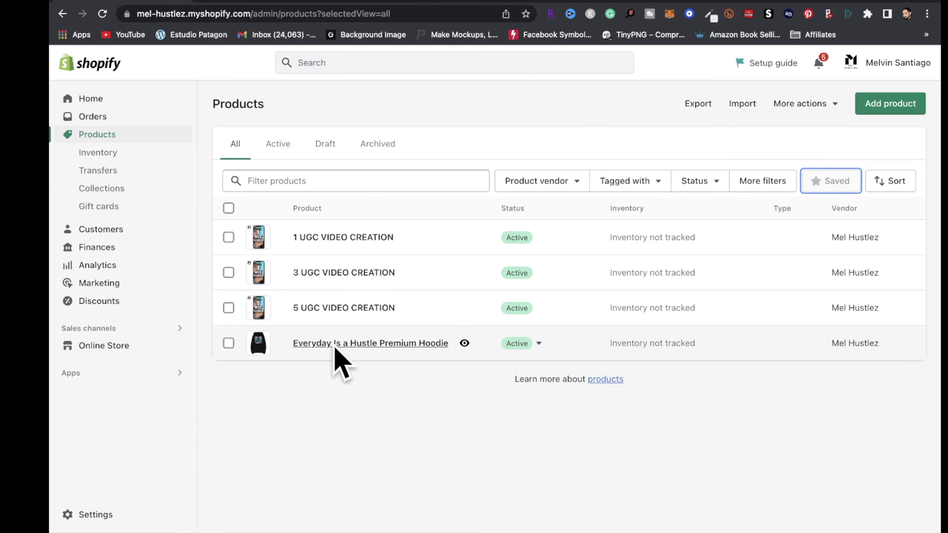
{"action": "left_click", "coordinate": [341, 344]}
{"action": "scroll", "coordinate": [493, 246], "scroll_direction": "down", "scroll_amount": 5}
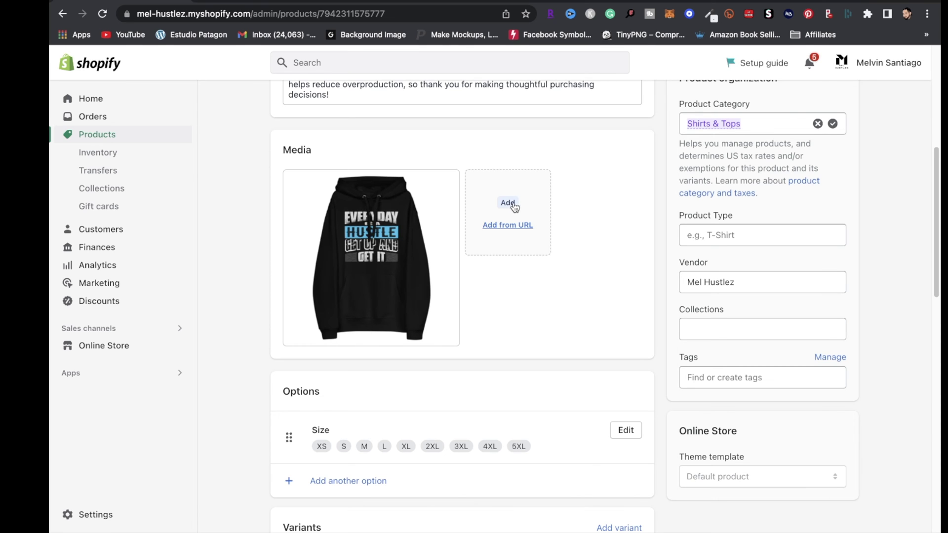
{"action": "scroll", "coordinate": [620, 324], "scroll_direction": "up", "scroll_amount": 6}
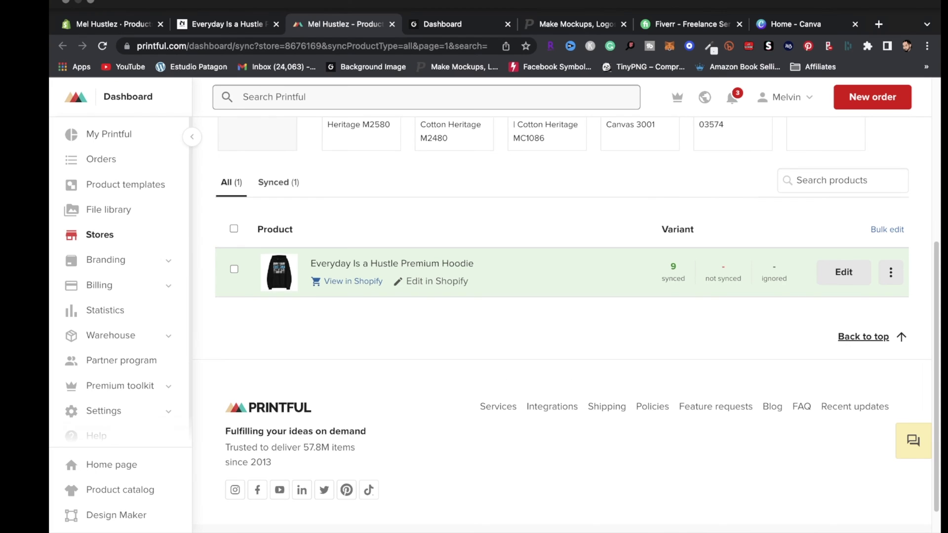
Switch from Printful's store dashboard to the Placeit 'Make Mockups' site.
{"action": "left_click", "coordinate": [556, 26]}
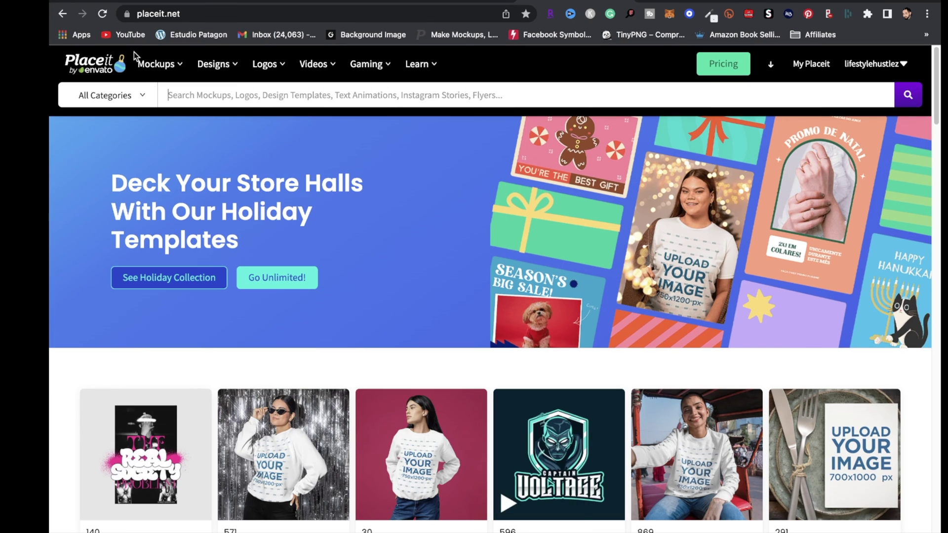
Search 'hoodie video', open the Christmas-hat man pullover hoodie video, and make its hoodie black.
{"action": "mouse_move", "coordinate": [159, 96]}
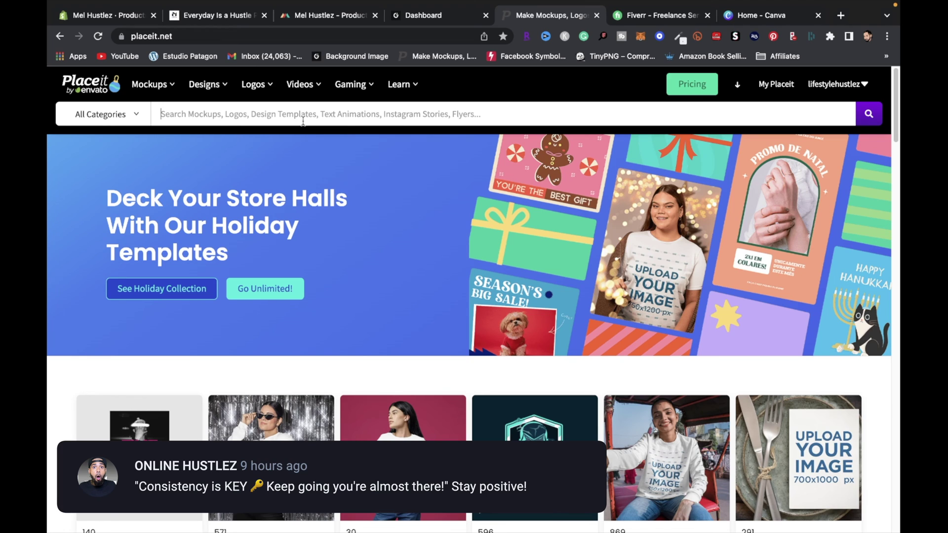
{"action": "left_click", "coordinate": [303, 114]}
{"action": "type", "text": "hoodie video"}
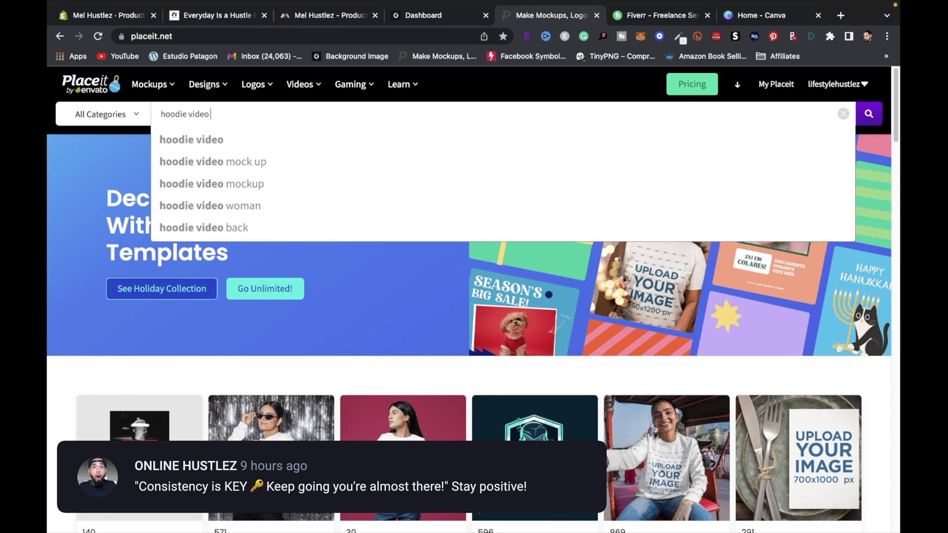
{"action": "left_click", "coordinate": [209, 161]}
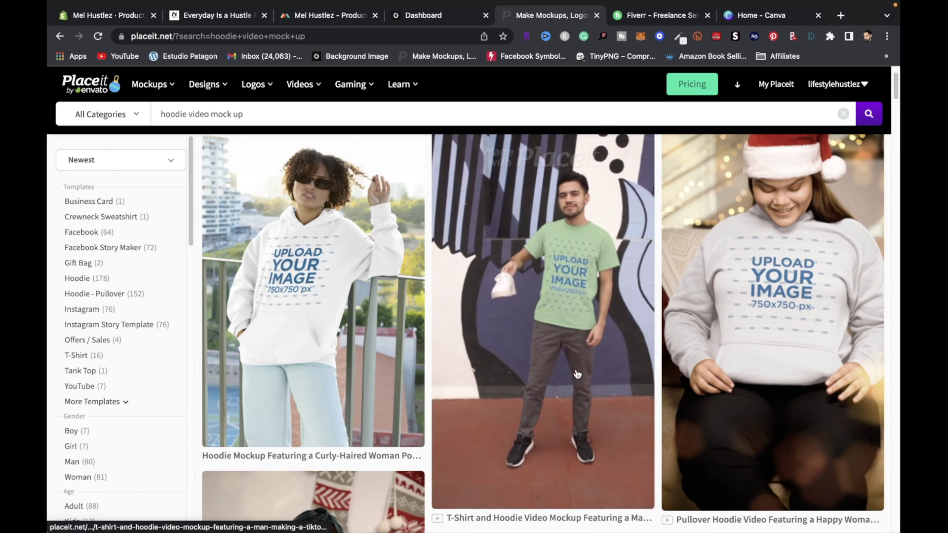
{"action": "scroll", "coordinate": [587, 401], "scroll_direction": "down", "scroll_amount": 7}
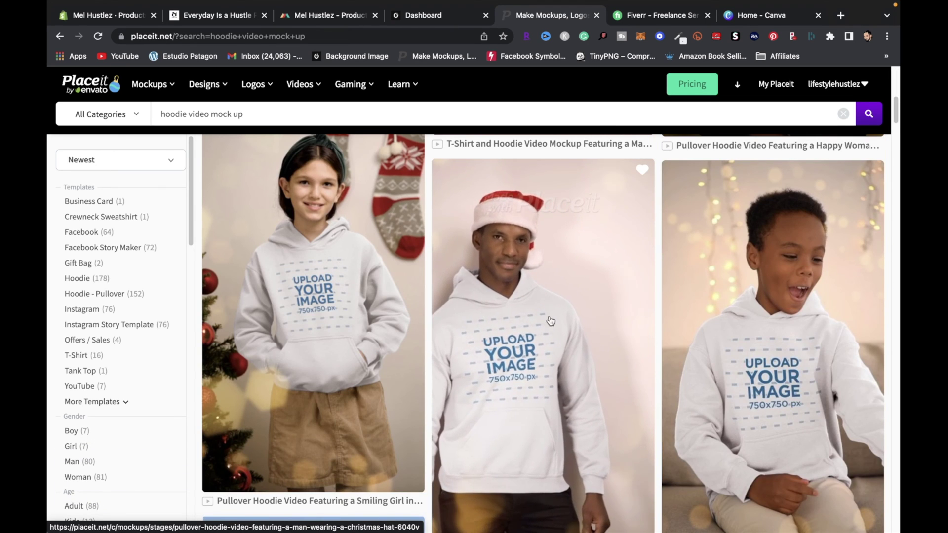
{"action": "scroll", "coordinate": [542, 359], "scroll_direction": "down", "scroll_amount": 4}
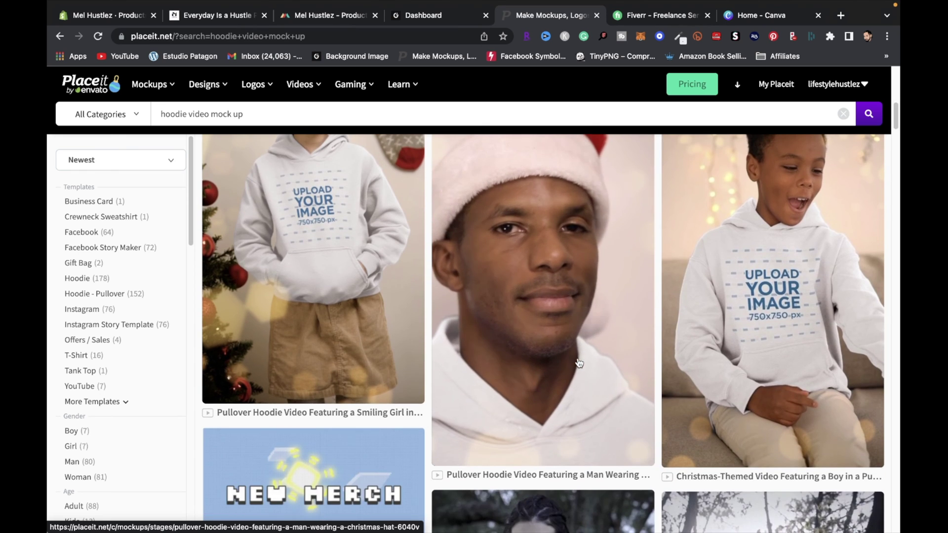
{"action": "scroll", "coordinate": [537, 324], "scroll_direction": "up", "scroll_amount": 5}
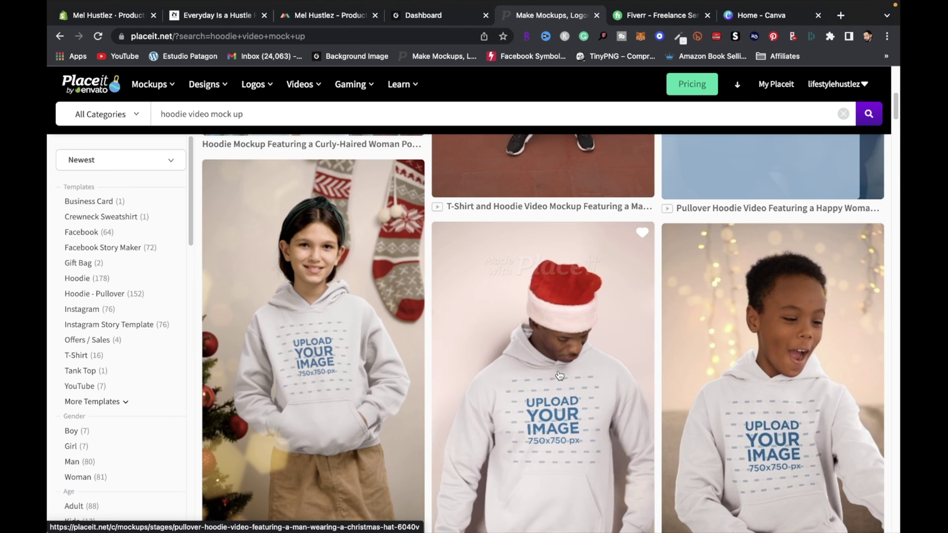
{"action": "left_click", "coordinate": [530, 448]}
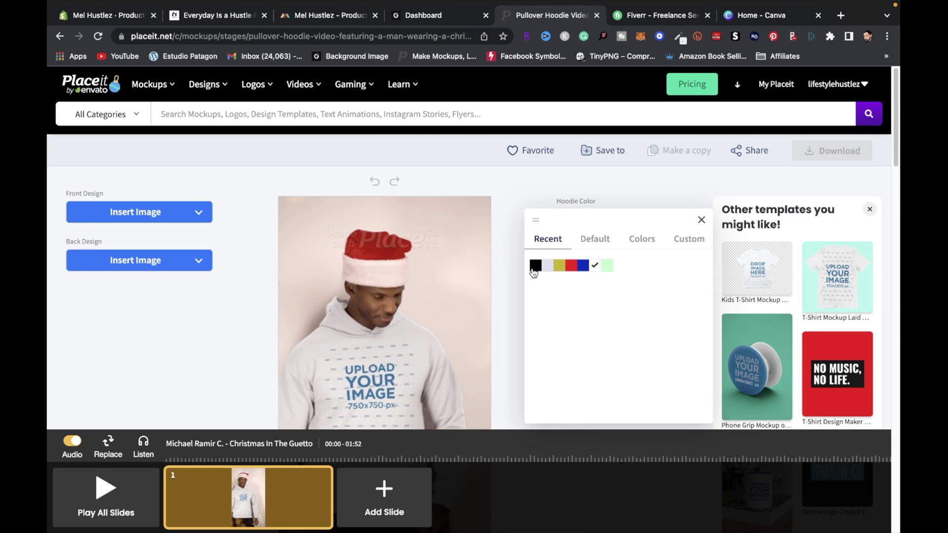
{"action": "left_click", "coordinate": [534, 267]}
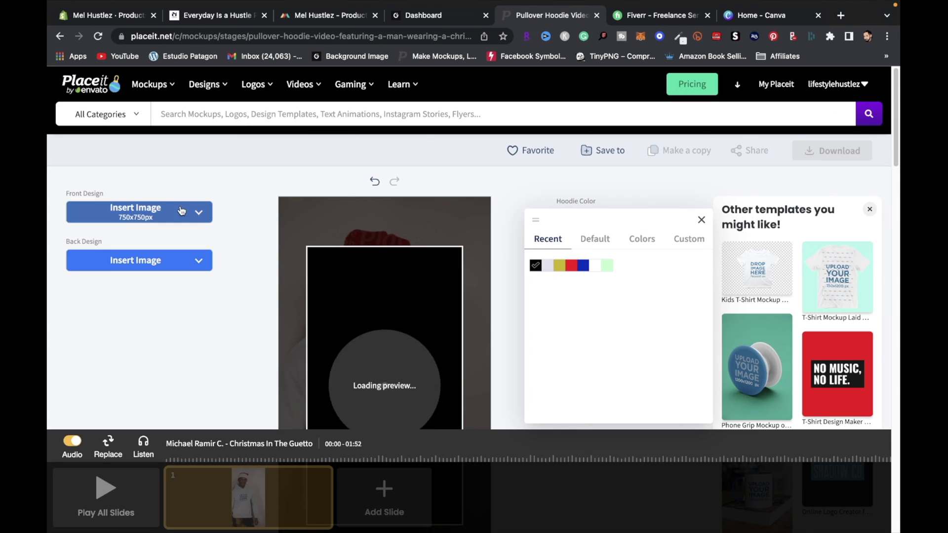
Upload the Everyday Is a Hustle design file as the hoodie's front design and preview the video.
{"action": "left_click", "coordinate": [200, 213]}
{"action": "left_click", "coordinate": [171, 236]}
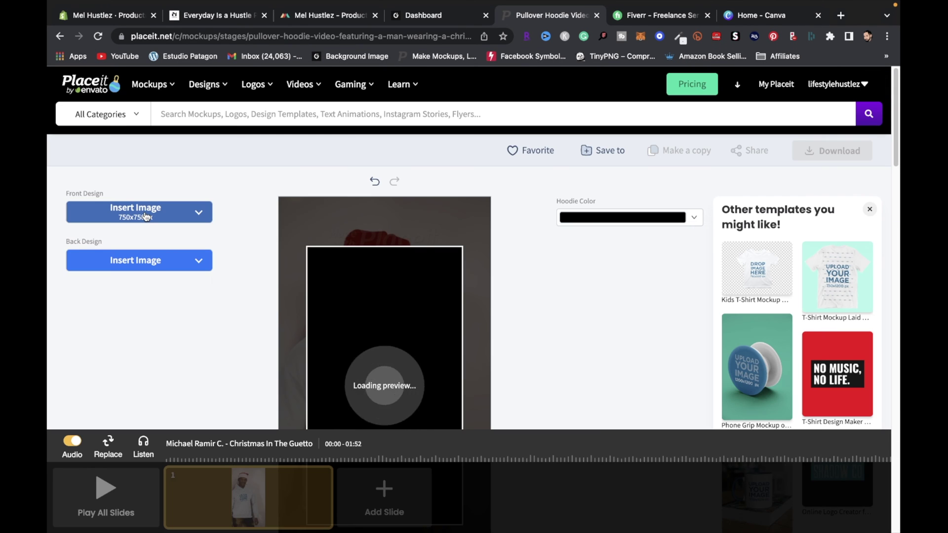
{"action": "left_click", "coordinate": [146, 216]}
{"action": "left_click", "coordinate": [138, 256]}
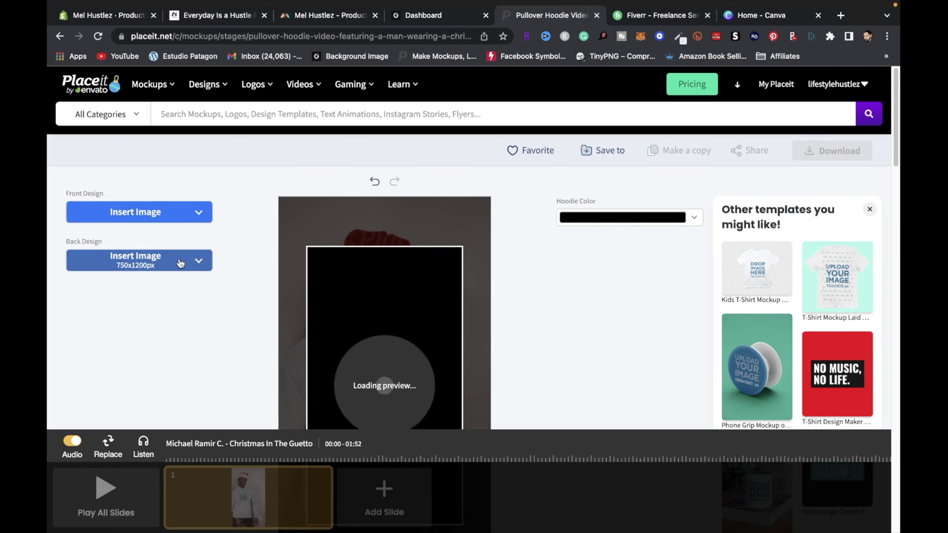
{"action": "left_click", "coordinate": [676, 391]}
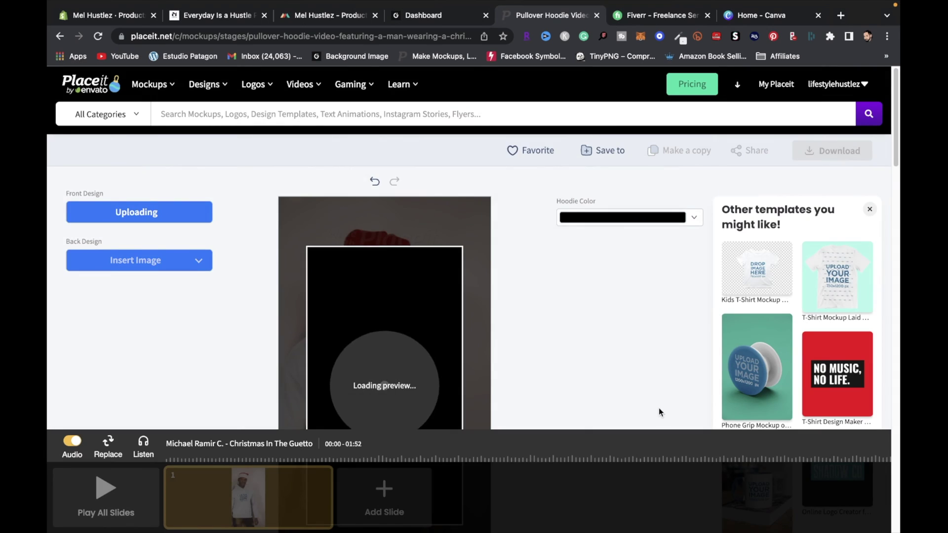
{"action": "scroll", "coordinate": [508, 307], "scroll_direction": "down", "scroll_amount": 2}
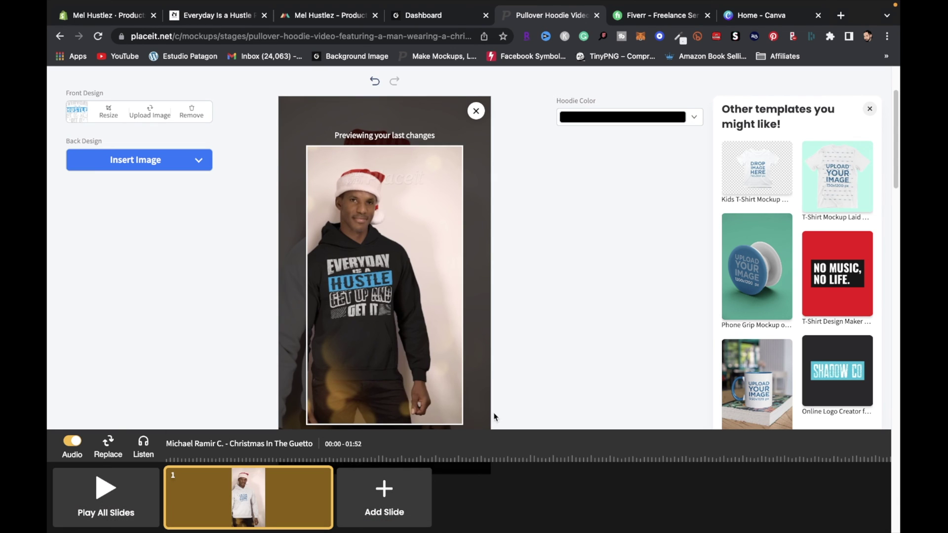
{"action": "scroll", "coordinate": [634, 316], "scroll_direction": "up", "scroll_amount": 2}
{"action": "scroll", "coordinate": [632, 339], "scroll_direction": "up", "scroll_amount": 3}
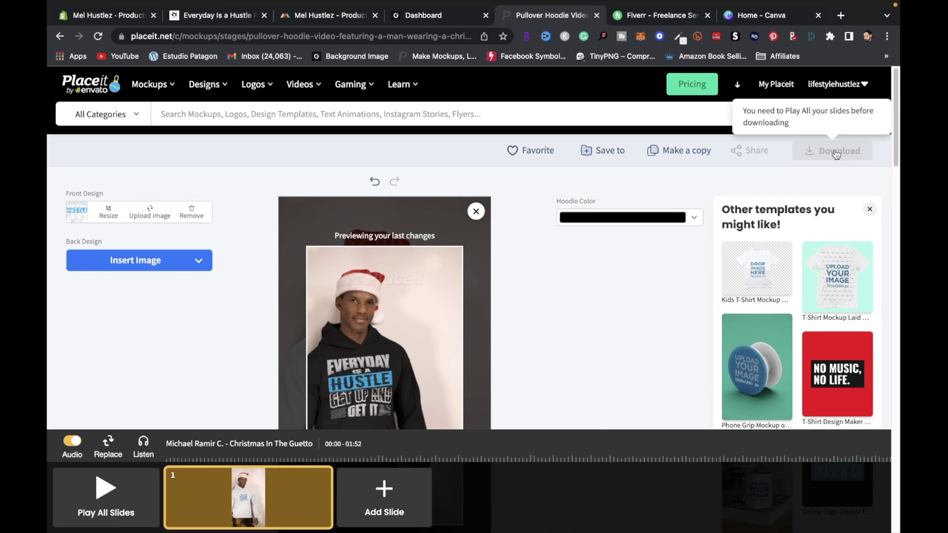
Search Canva for 'mobile video' and start a blank Mobile Video design.
{"action": "left_click", "coordinate": [760, 16]}
{"action": "type", "text": "mobile "}
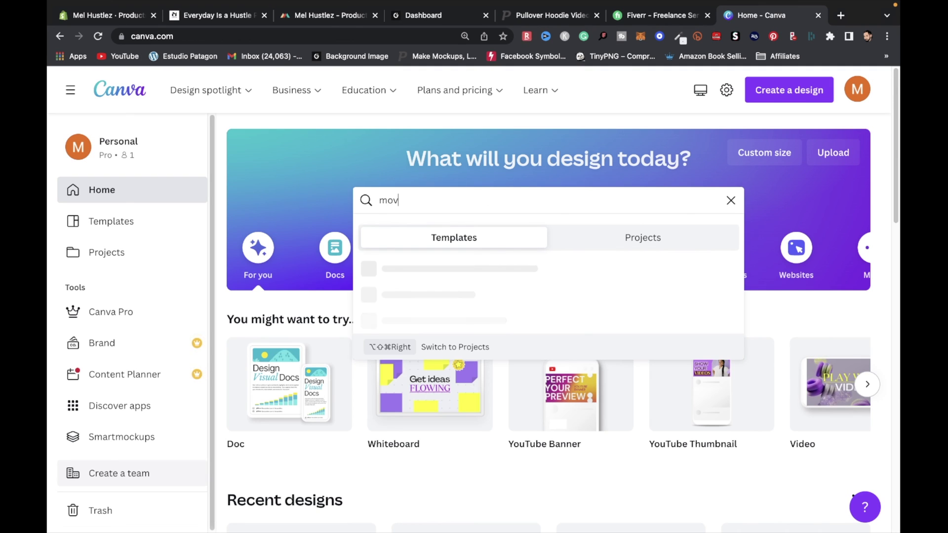
{"action": "type", "text": "video"}
{"action": "key", "text": "Return"}
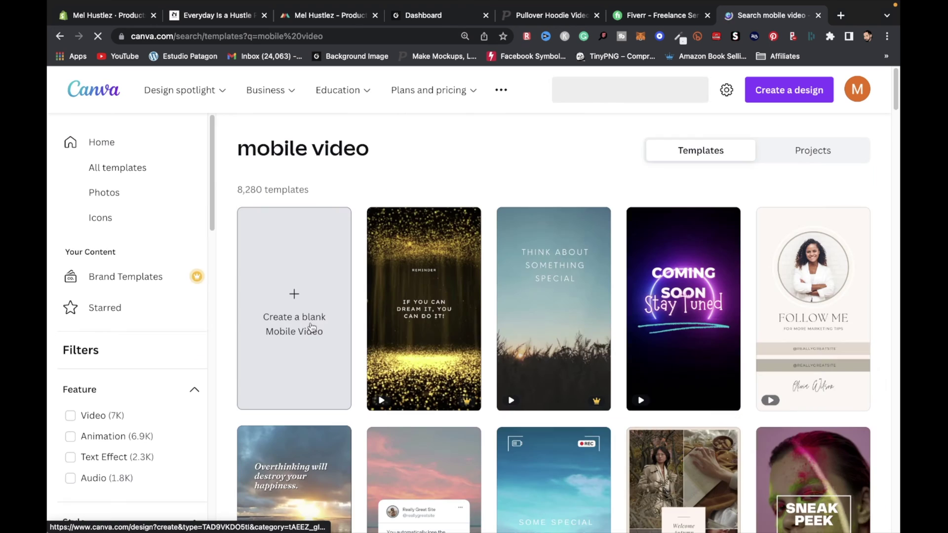
{"action": "left_click", "coordinate": [296, 316]}
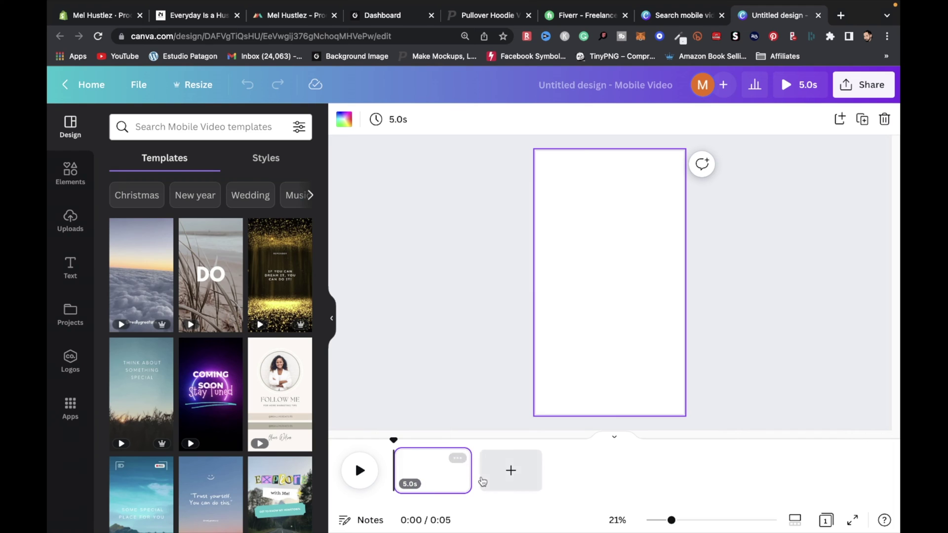
Lengthen the first page's duration from 5.0s to 6.4s.
{"action": "left_click", "coordinate": [464, 472]}
{"action": "mouse_move", "coordinate": [467, 471]}
{"action": "left_mouse_down"}
{"action": "mouse_move", "coordinate": [527, 476]}
{"action": "mouse_move", "coordinate": [475, 474]}
{"action": "left_mouse_up"}
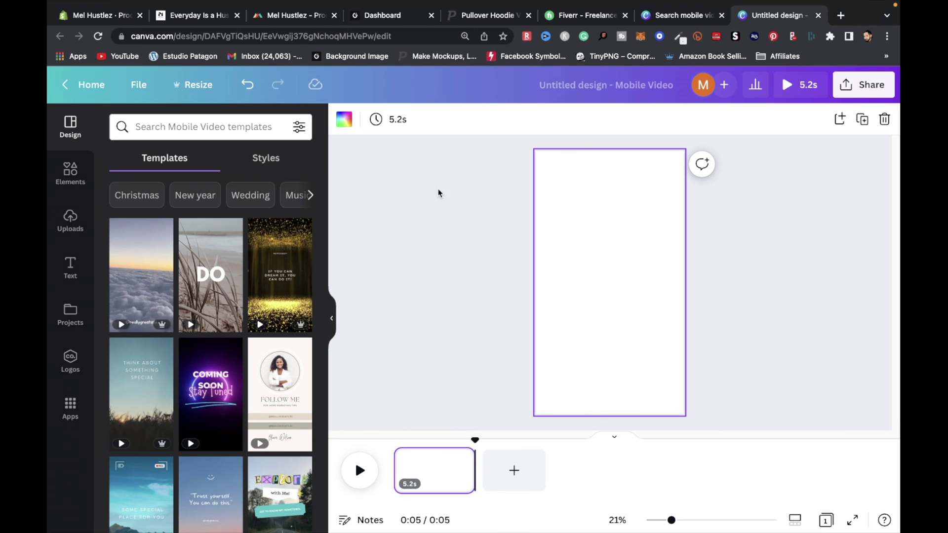
{"action": "mouse_move", "coordinate": [464, 462]}
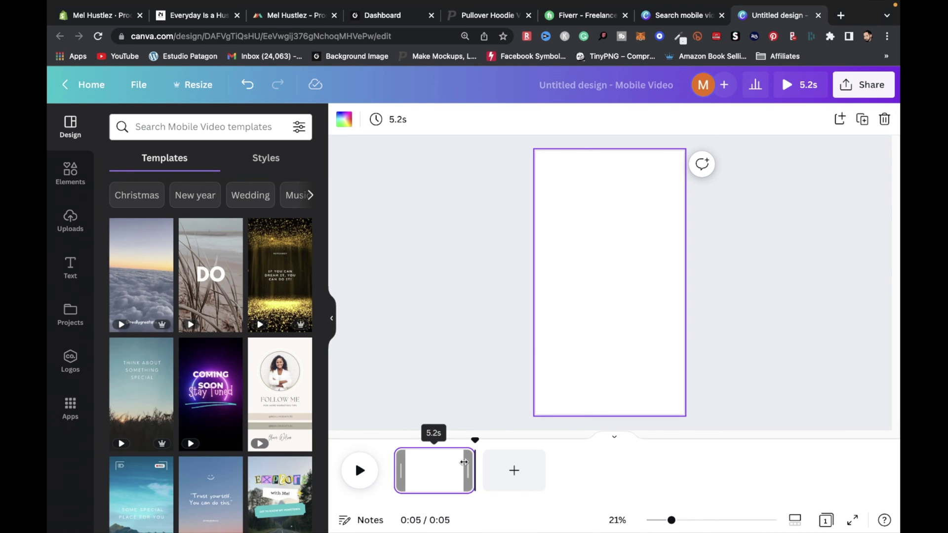
{"action": "left_click_drag", "start_coordinate": [472, 463], "coordinate": [494, 469]}
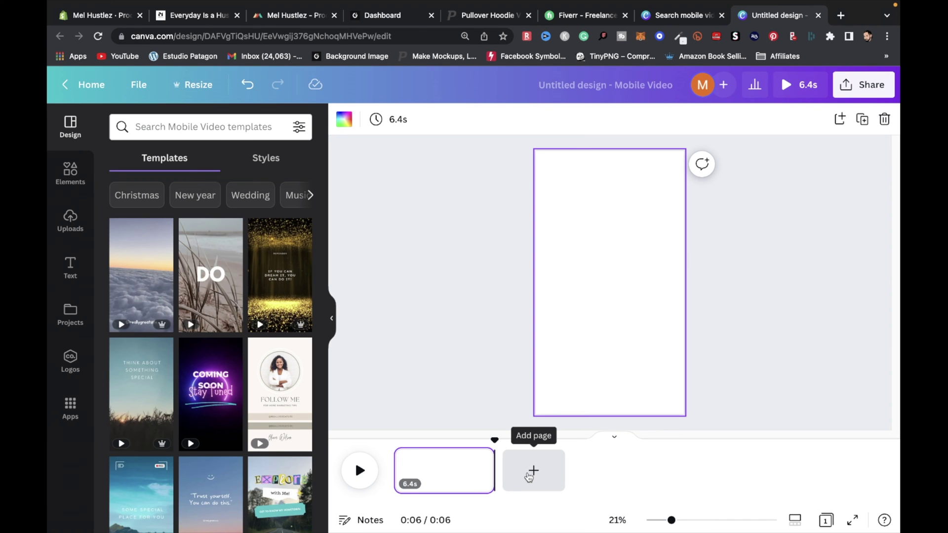
Add a second 5-second page to the mobile video and open the Share menu.
{"action": "left_click", "coordinate": [532, 472]}
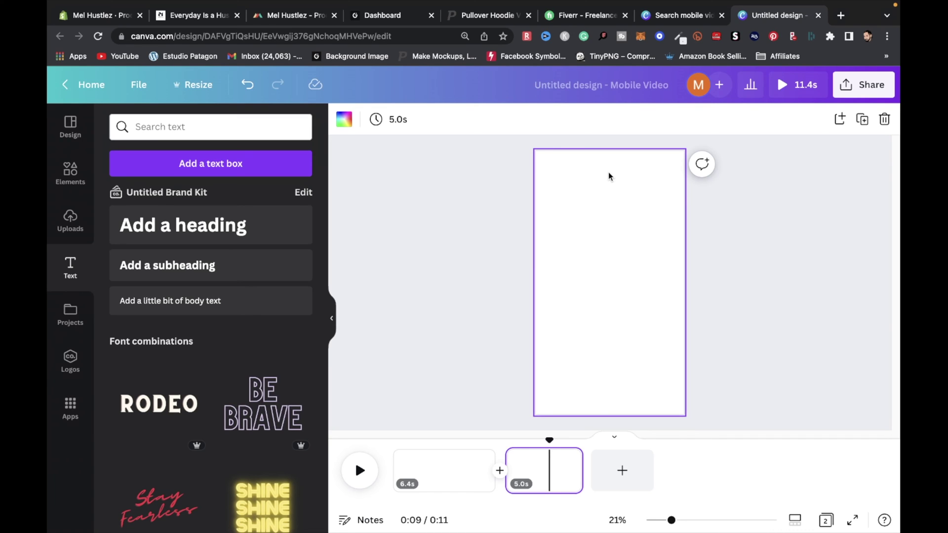
{"action": "left_click", "coordinate": [863, 86]}
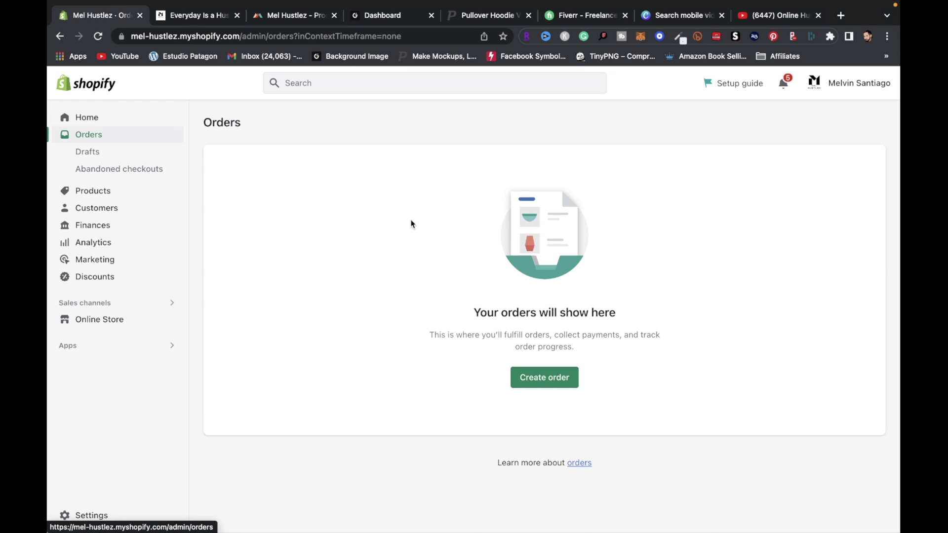
Browse the Online Hustlez YouTube channel's Videos page, then go to the Glorify dashboard.
{"action": "left_click", "coordinate": [790, 14]}
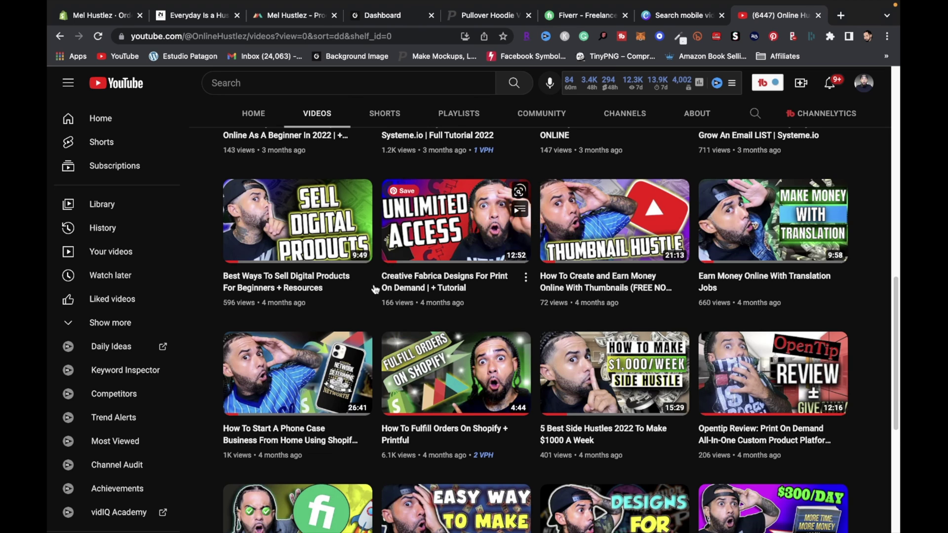
{"action": "mouse_move", "coordinate": [461, 454]}
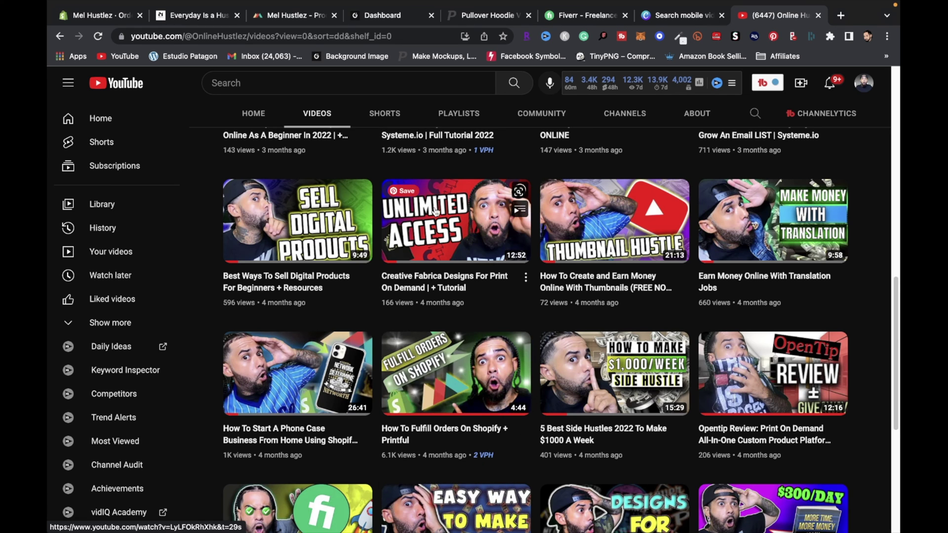
{"action": "left_click", "coordinate": [382, 15]}
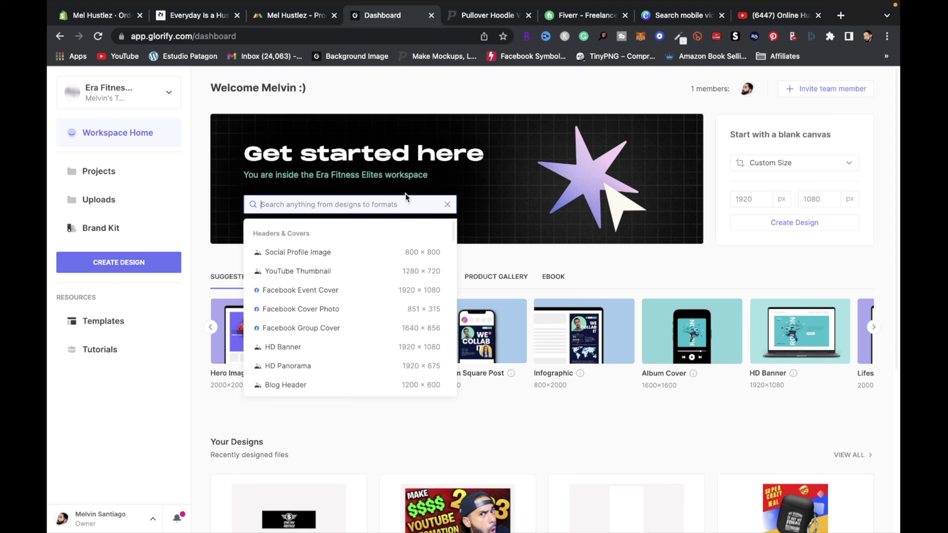
Start a new 2000×2000 Glorify design from the Multivitamin Lifestyle Image template.
{"action": "type", "text": "SHOPIFY"}
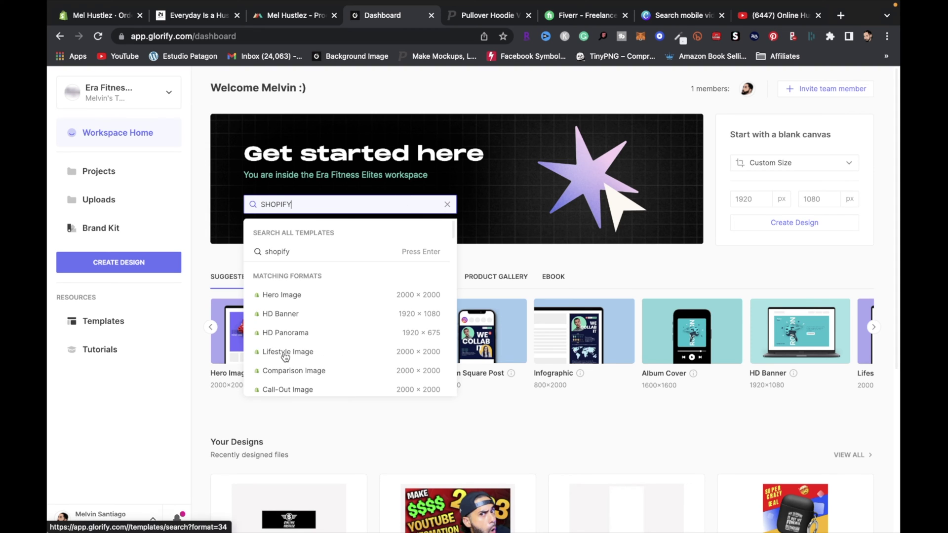
{"action": "left_click", "coordinate": [301, 354]}
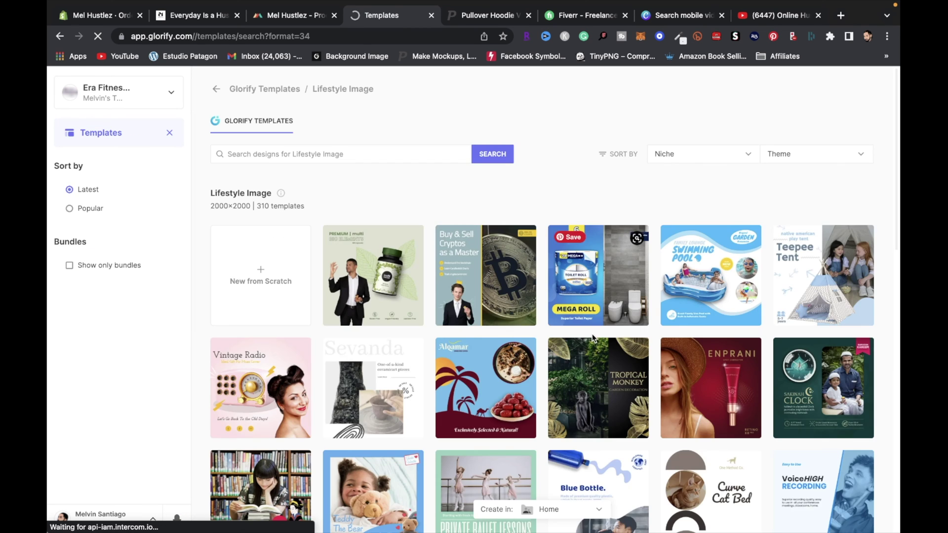
{"action": "scroll", "coordinate": [594, 342], "scroll_direction": "down", "scroll_amount": 1}
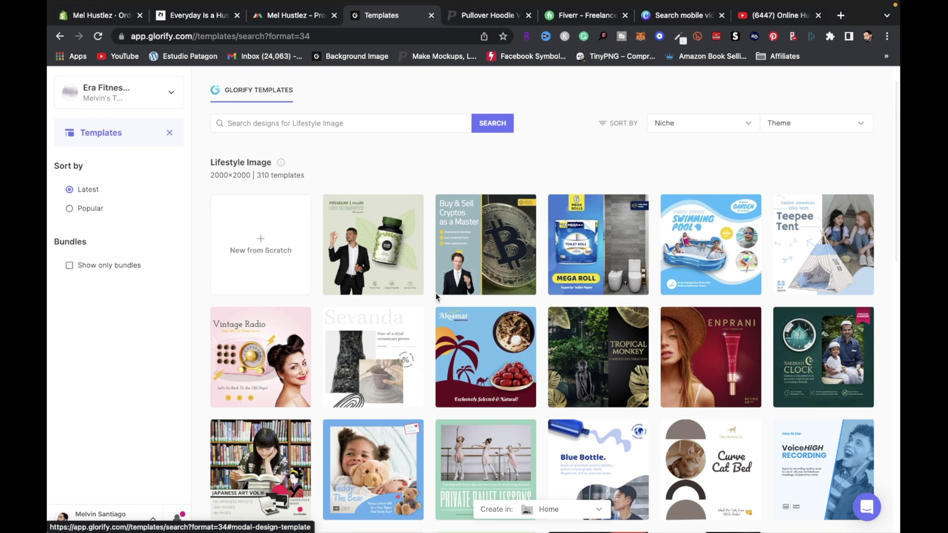
{"action": "left_click", "coordinate": [379, 255]}
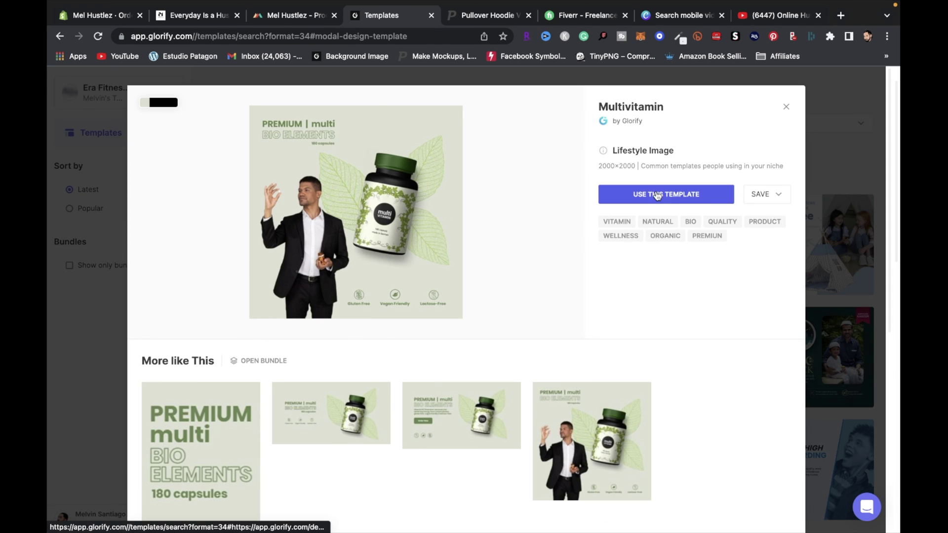
{"action": "left_click", "coordinate": [657, 196]}
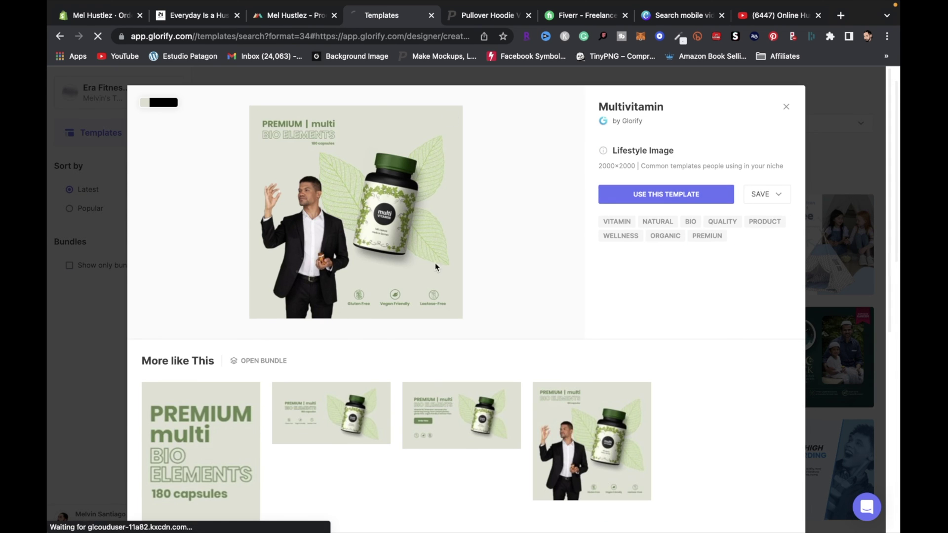
{"action": "scroll", "coordinate": [155, 311], "scroll_direction": "down", "scroll_amount": 3}
{"action": "scroll", "coordinate": [155, 311], "scroll_direction": "down", "scroll_amount": 3}
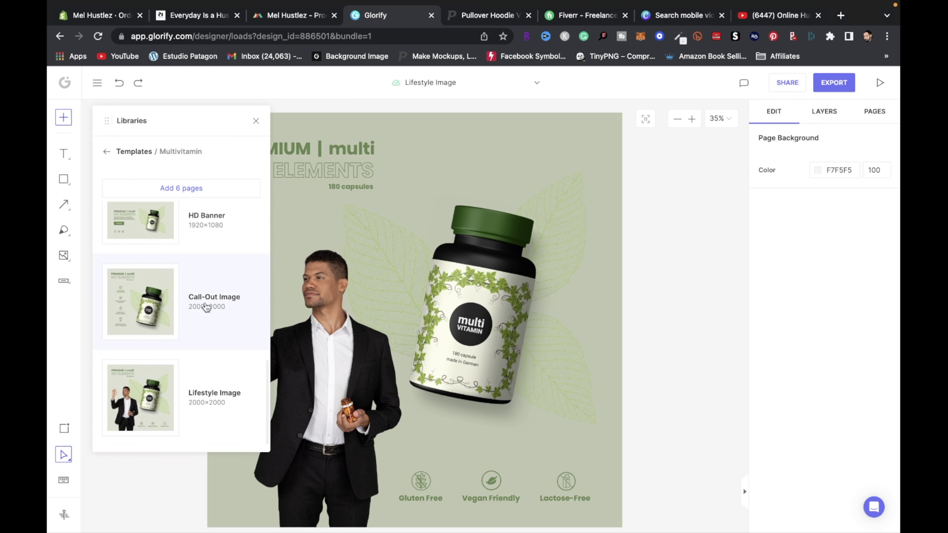
Close the template library, inspect the man photo and bottle mockup, then view Shopify's Products list.
{"action": "scroll", "coordinate": [206, 264], "scroll_direction": "up", "scroll_amount": 2}
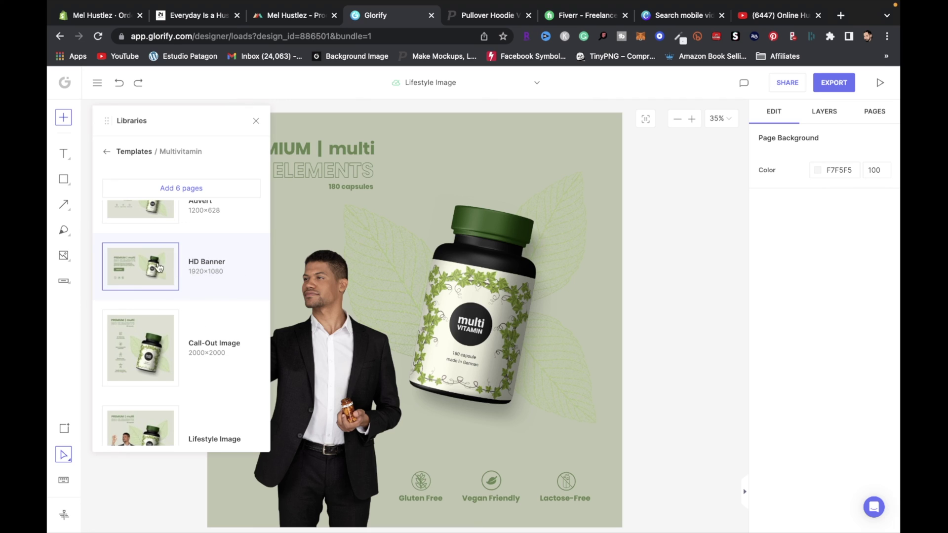
{"action": "left_click", "coordinate": [256, 119]}
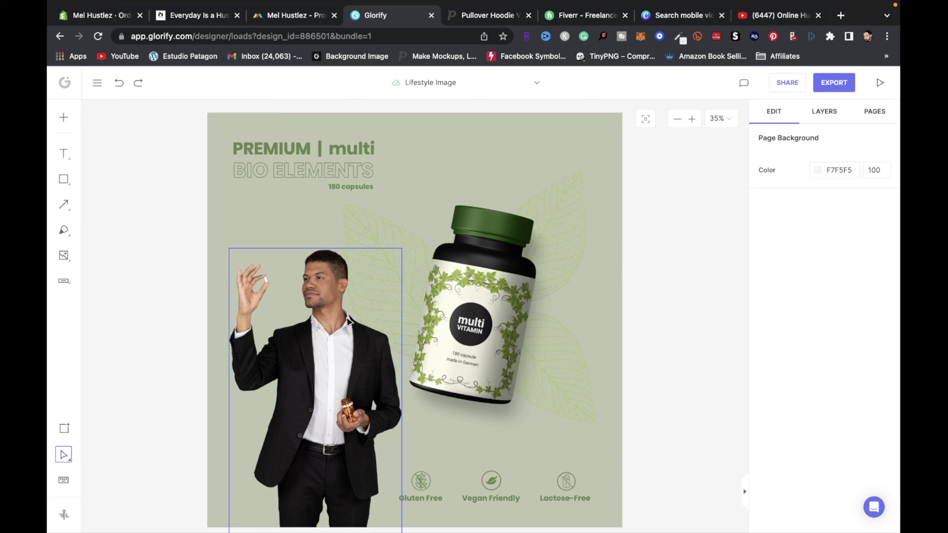
{"action": "left_click", "coordinate": [326, 322]}
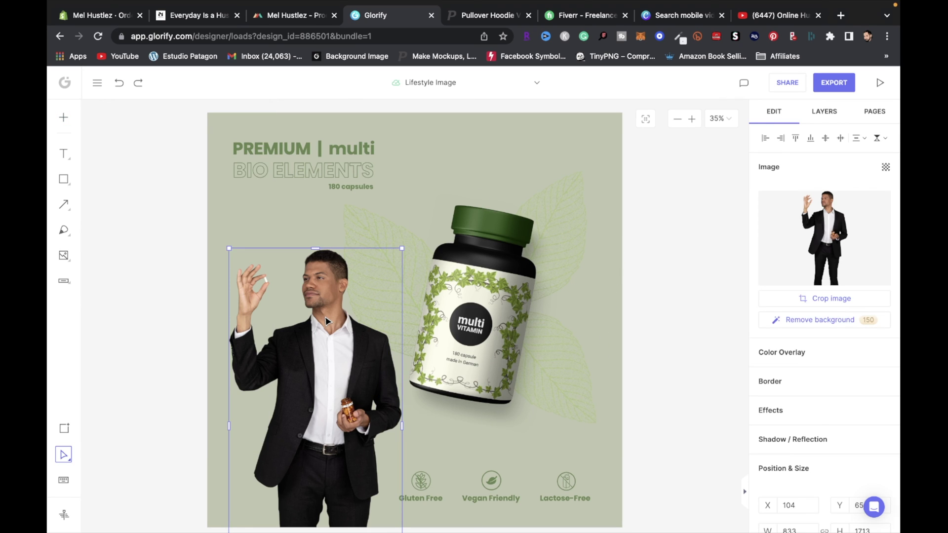
{"action": "mouse_move", "coordinate": [833, 243]}
{"action": "left_click", "coordinate": [471, 312]}
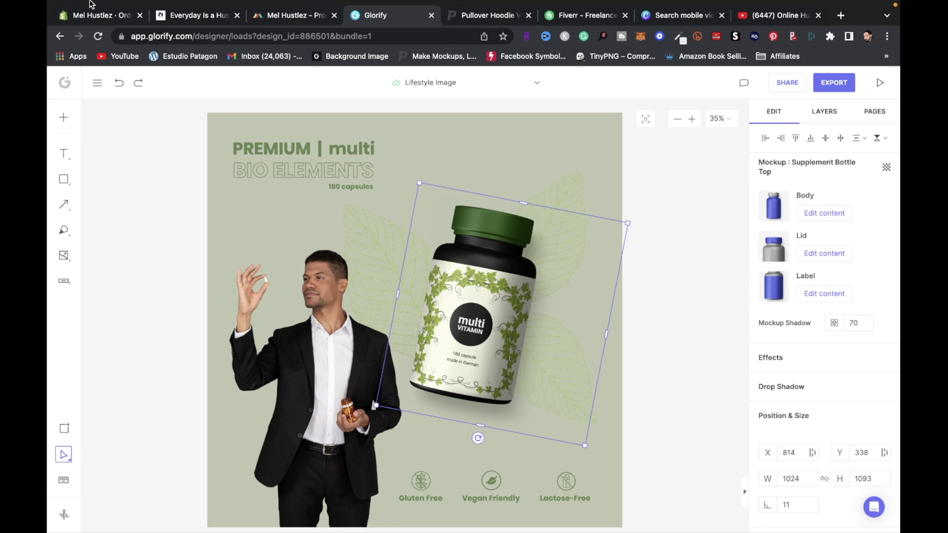
{"action": "left_click", "coordinate": [97, 19]}
{"action": "left_click", "coordinate": [108, 192]}
Check the Everyday Is a Hustle Premium Hoodie's media in Shopify, then go back to Glorify.
{"action": "left_click", "coordinate": [339, 353]}
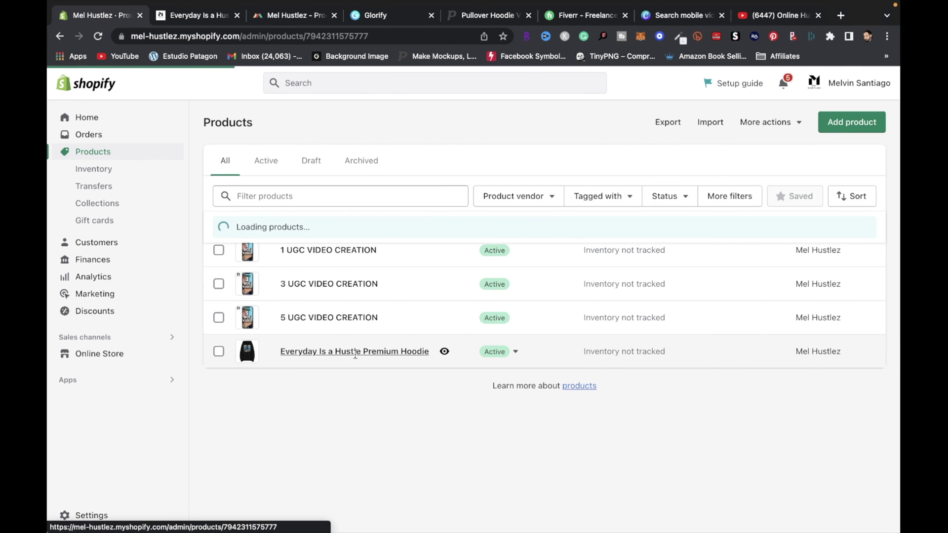
{"action": "scroll", "coordinate": [650, 431], "scroll_direction": "down", "scroll_amount": 3}
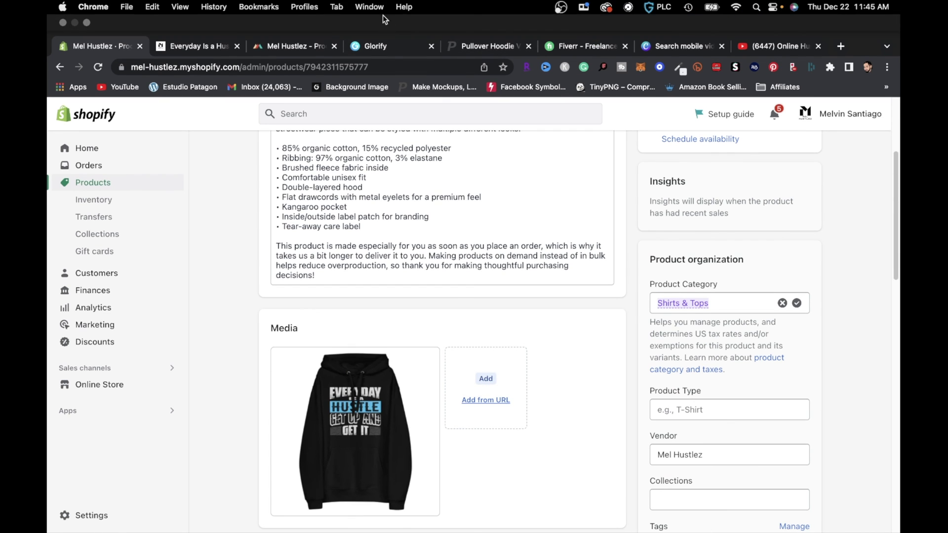
{"action": "left_click", "coordinate": [380, 15]}
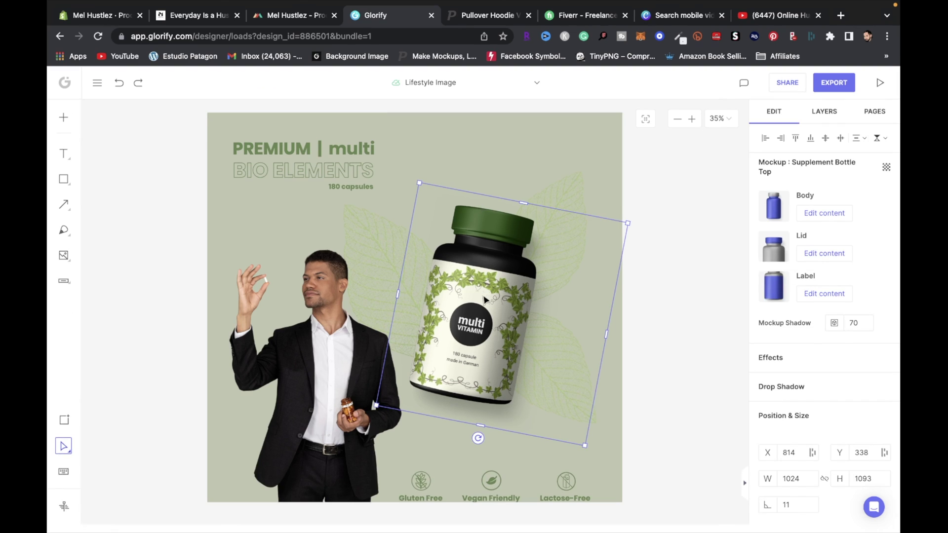
Check the design's available export file types without downloading.
{"action": "left_click", "coordinate": [835, 84]}
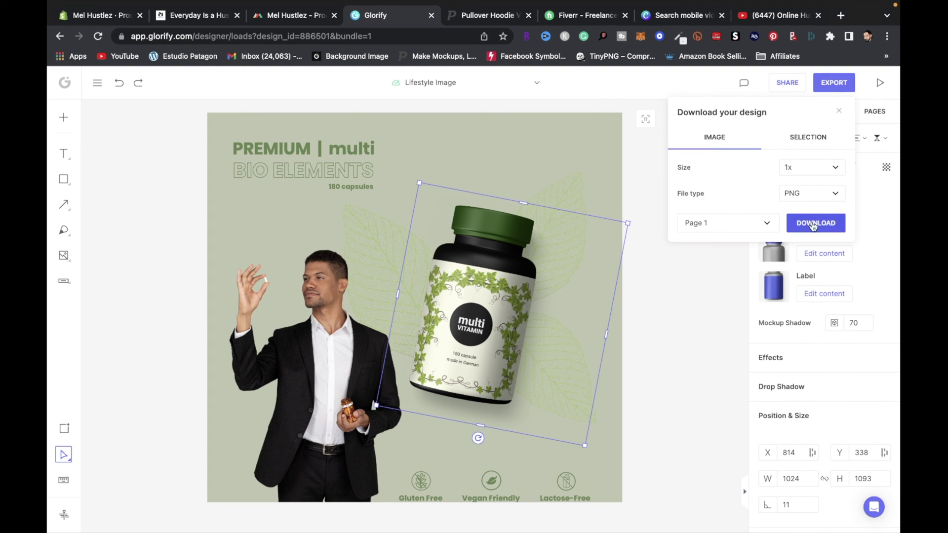
{"action": "left_click", "coordinate": [833, 196]}
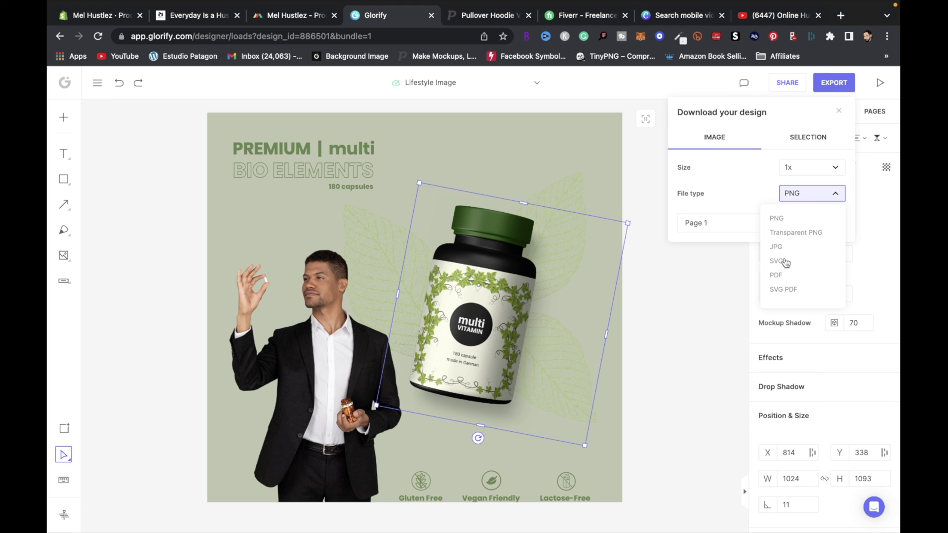
{"action": "left_click", "coordinate": [702, 285]}
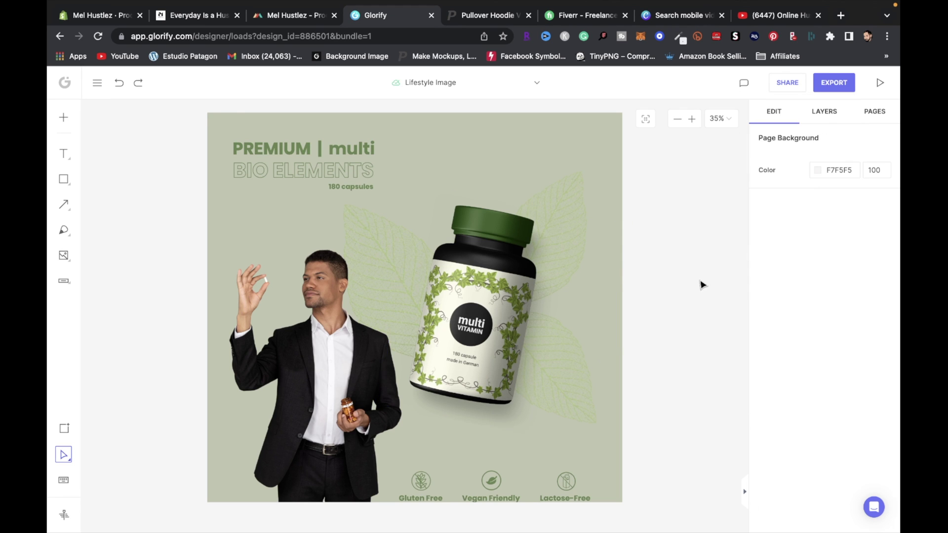
Browse Glorify's 1920×1080 HD Banner template gallery, then return to Placeit.
{"action": "left_click", "coordinate": [68, 84]}
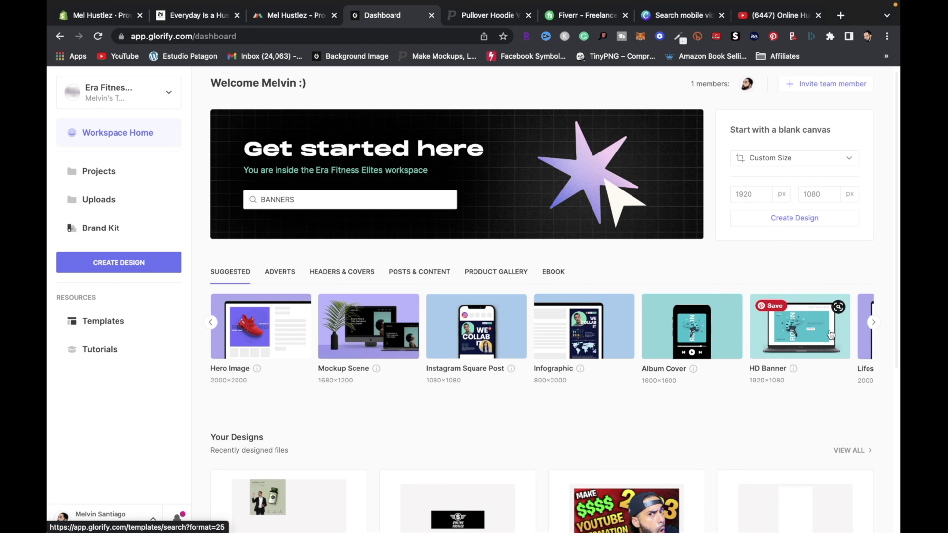
{"action": "left_click", "coordinate": [782, 347]}
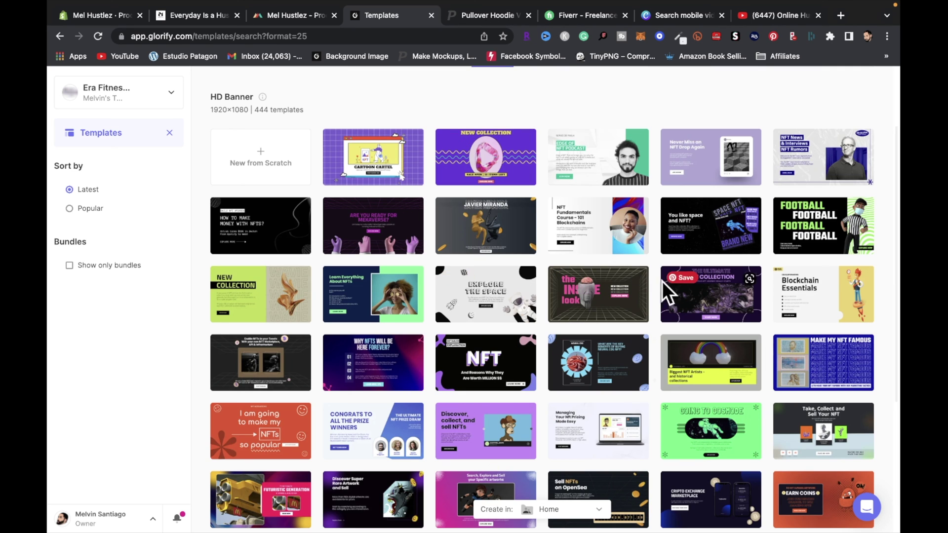
{"action": "left_click", "coordinate": [474, 15]}
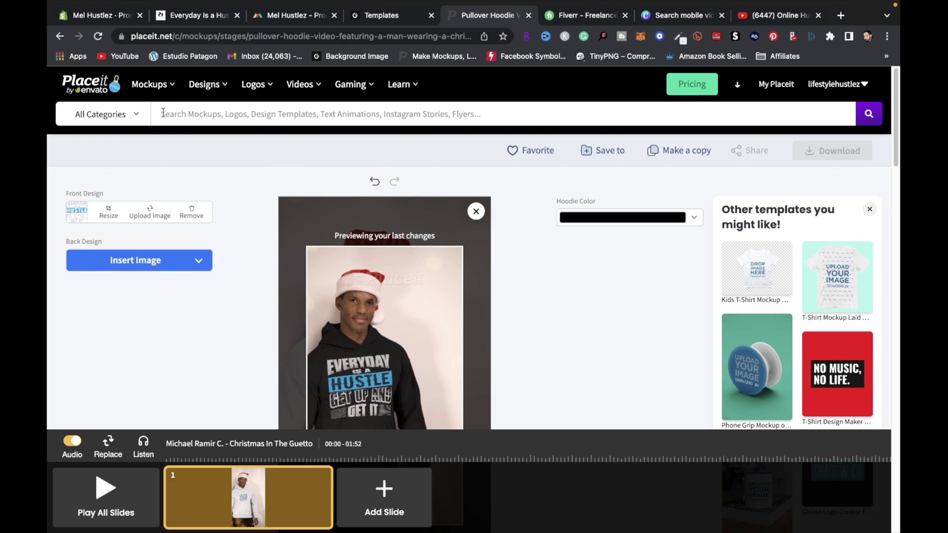
Search Placeit for 'banner' and scroll through the Twitch and YouTube banner templates.
{"action": "mouse_move", "coordinate": [199, 85]}
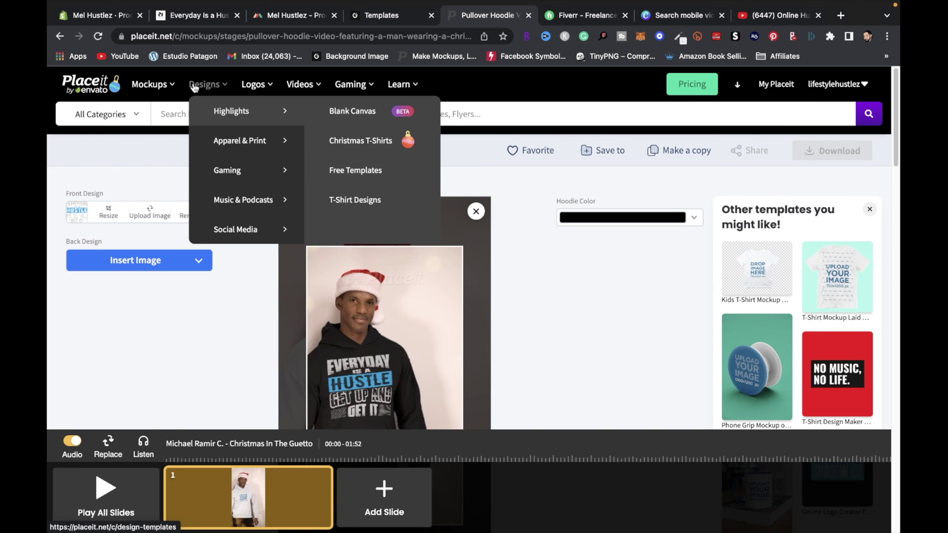
{"action": "type", "text": "banner"}
{"action": "key", "text": "Return"}
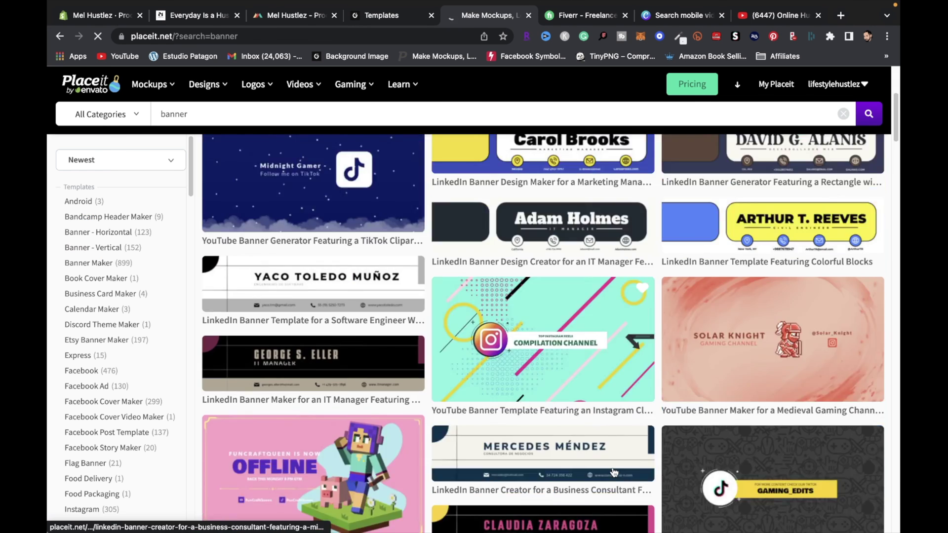
{"action": "scroll", "coordinate": [565, 446], "scroll_direction": "down", "scroll_amount": 10}
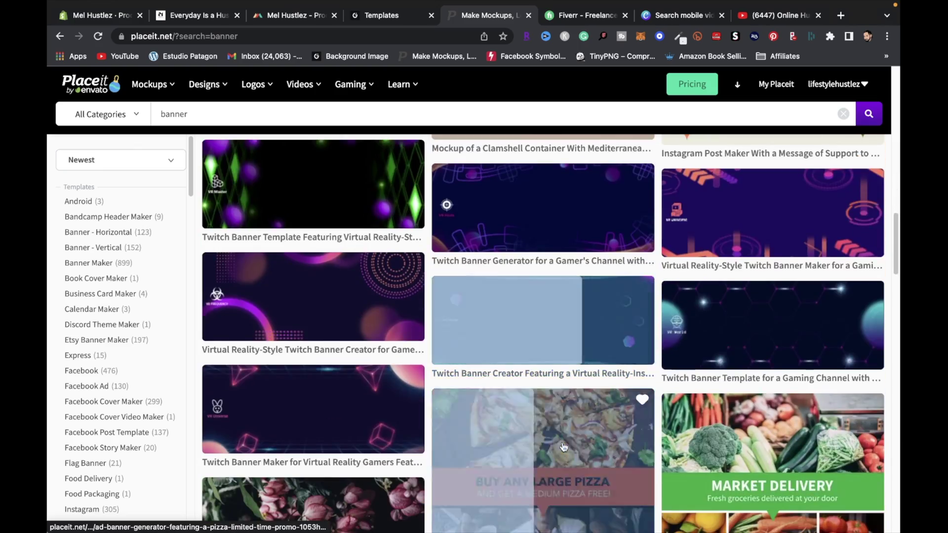